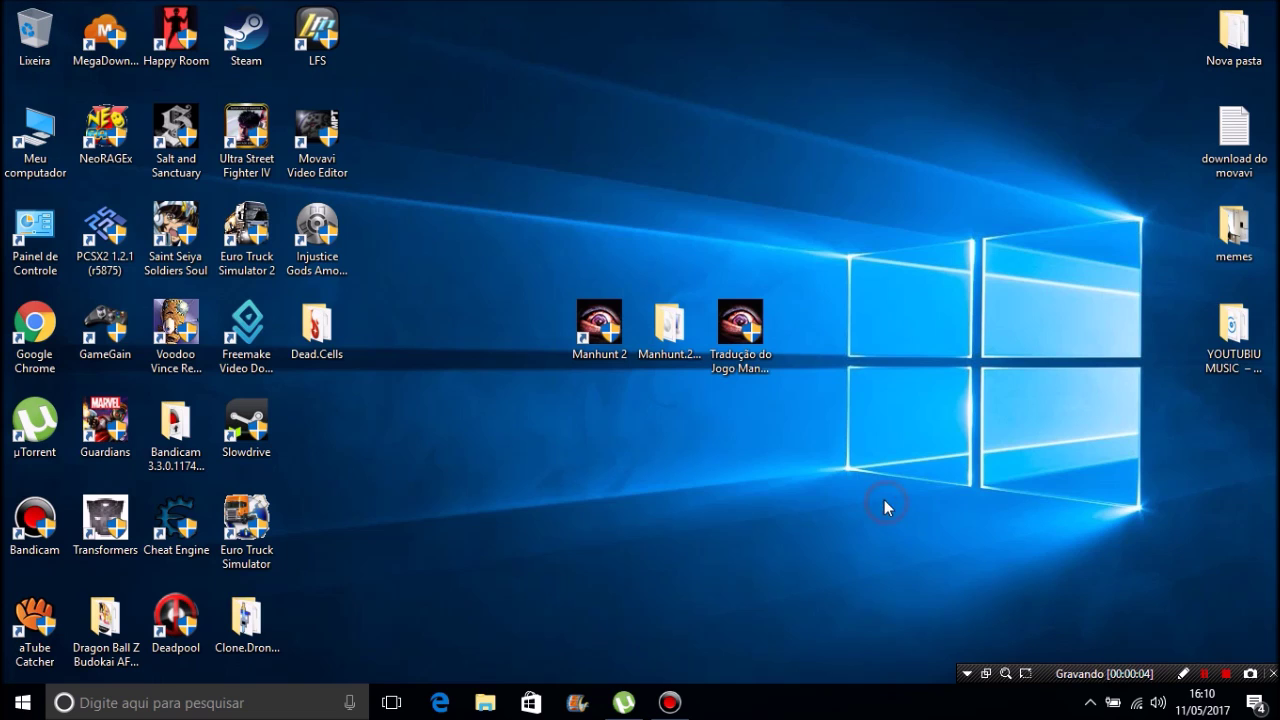
{"action": "left_click", "coordinate": [767, 370]}
{"action": "left_click_drag", "start_coordinate": [884, 437], "coordinate": [568, 200]}
{"action": "left_click", "coordinate": [729, 426]}
{"action": "left_click", "coordinate": [582, 343]}
{"action": "left_click_drag", "start_coordinate": [834, 498], "coordinate": [540, 170]}
{"action": "left_click", "coordinate": [526, 159]}
{"action": "left_click", "coordinate": [740, 322]}
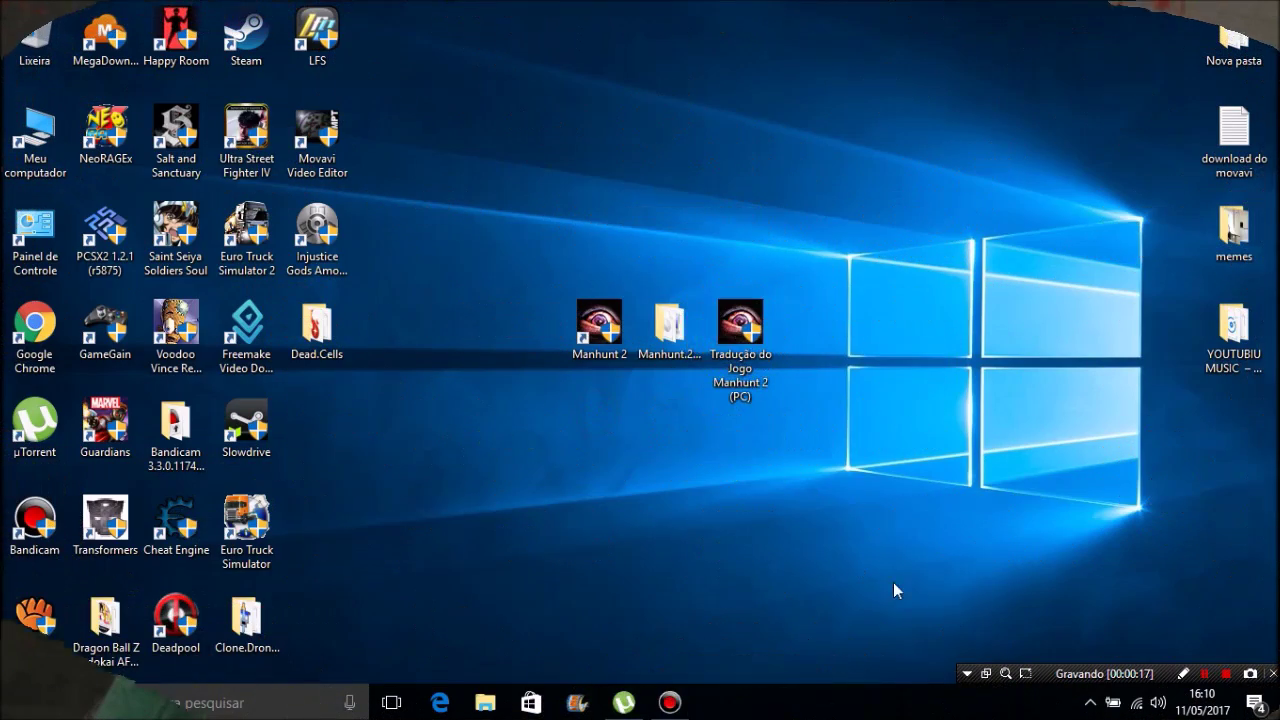
{"action": "left_click_drag", "start_coordinate": [866, 512], "coordinate": [516, 185]}
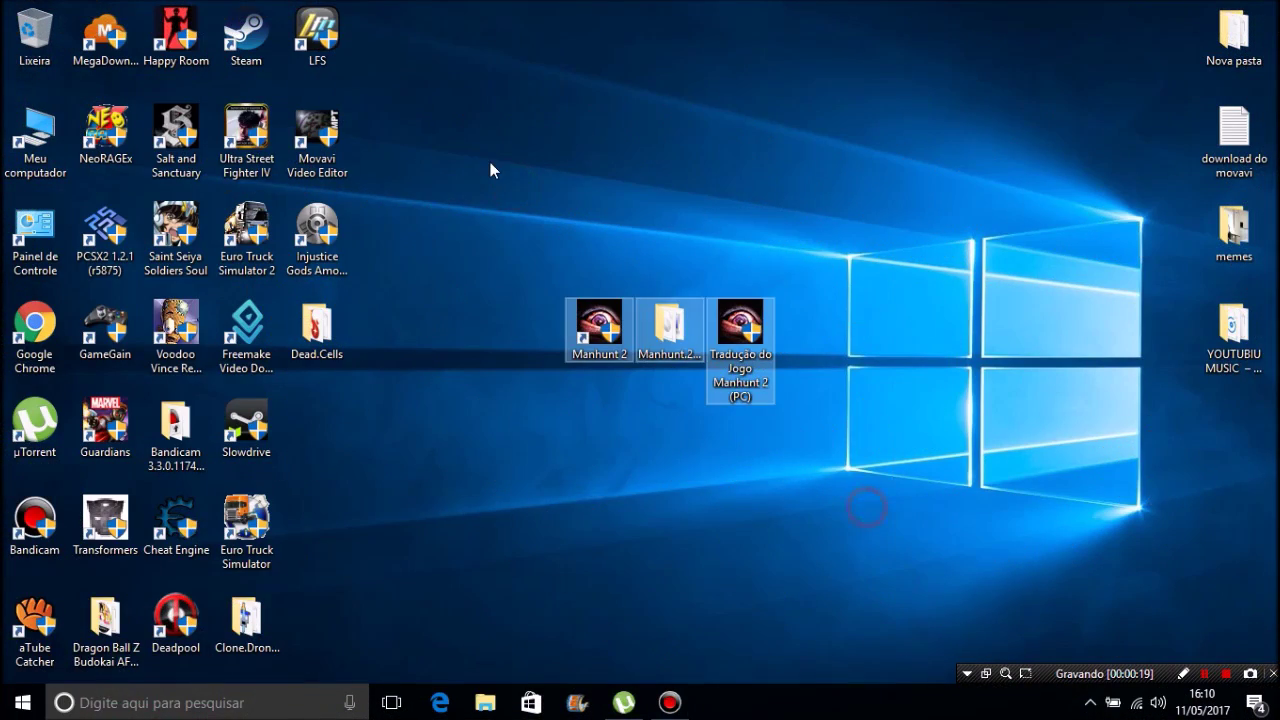
{"action": "left_click", "coordinate": [490, 162]}
{"action": "left_click", "coordinate": [665, 358]}
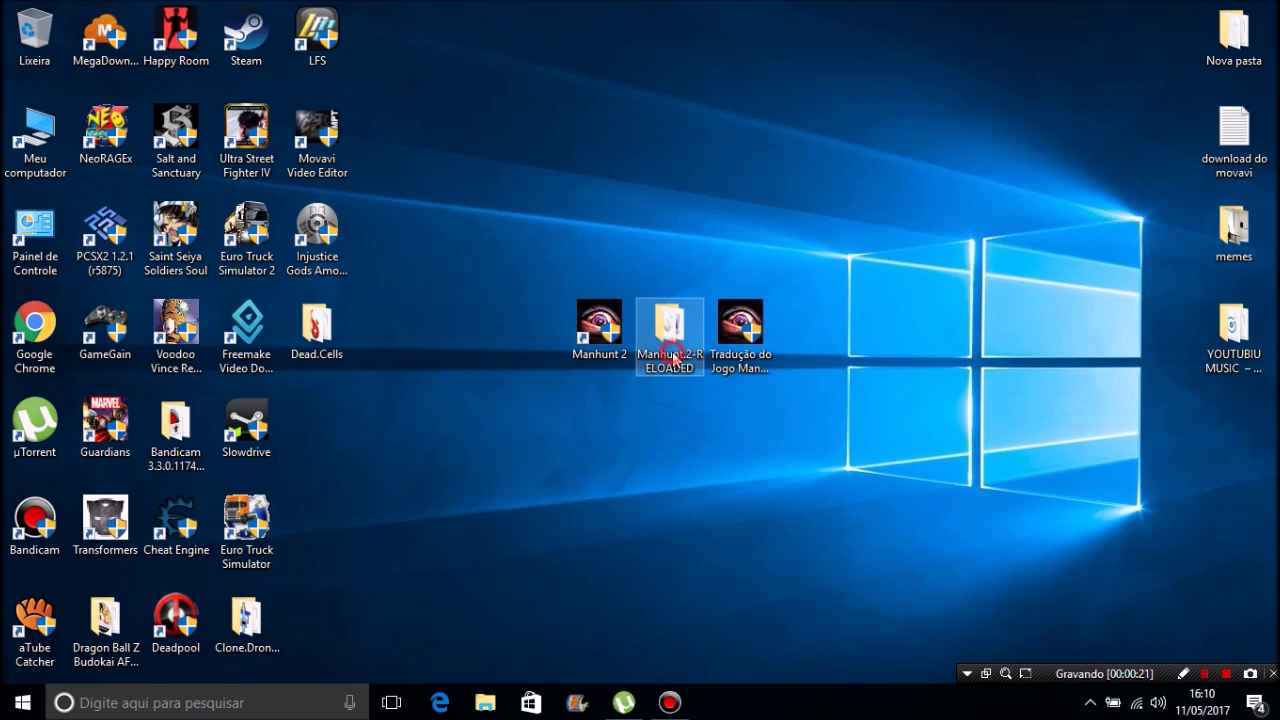
{"action": "left_click", "coordinate": [643, 434]}
{"action": "left_click", "coordinate": [803, 463]}
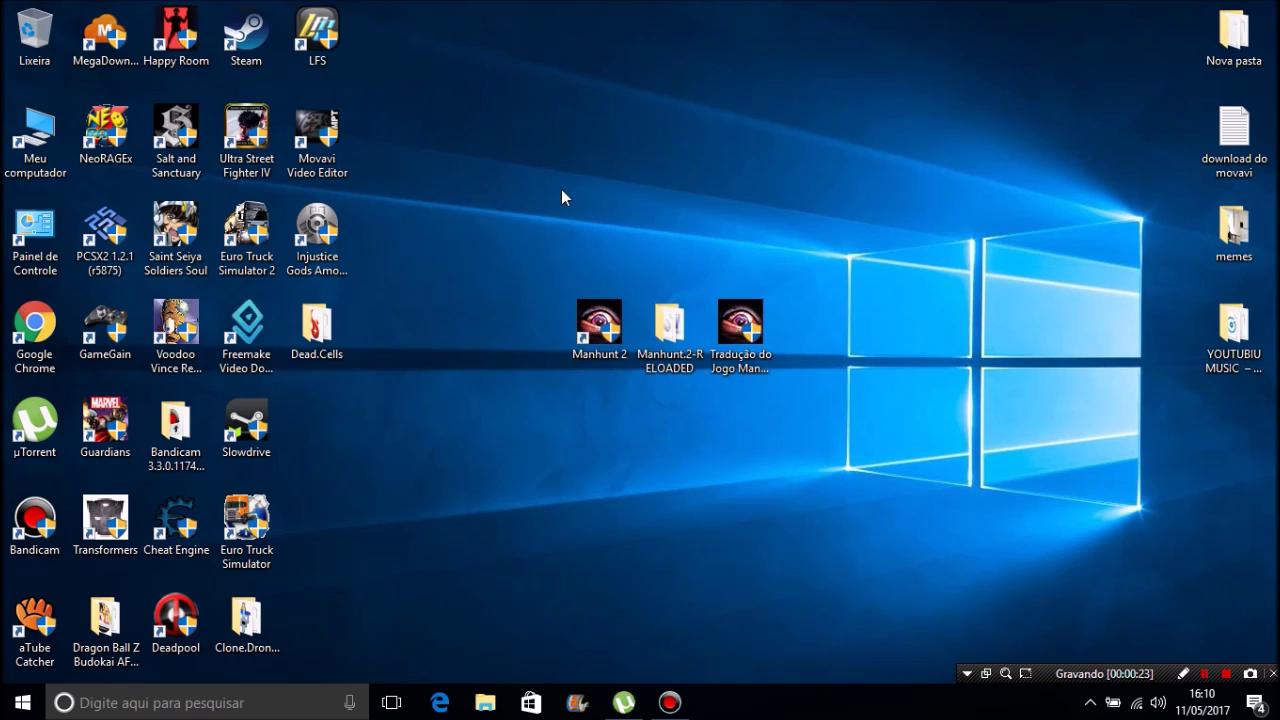
{"action": "left_click", "coordinate": [676, 340]}
{"action": "left_click", "coordinate": [780, 484]}
{"action": "left_click", "coordinate": [665, 350]}
{"action": "left_click", "coordinate": [864, 515]}
{"action": "left_click", "coordinate": [729, 344]}
{"action": "left_click", "coordinate": [688, 336]}
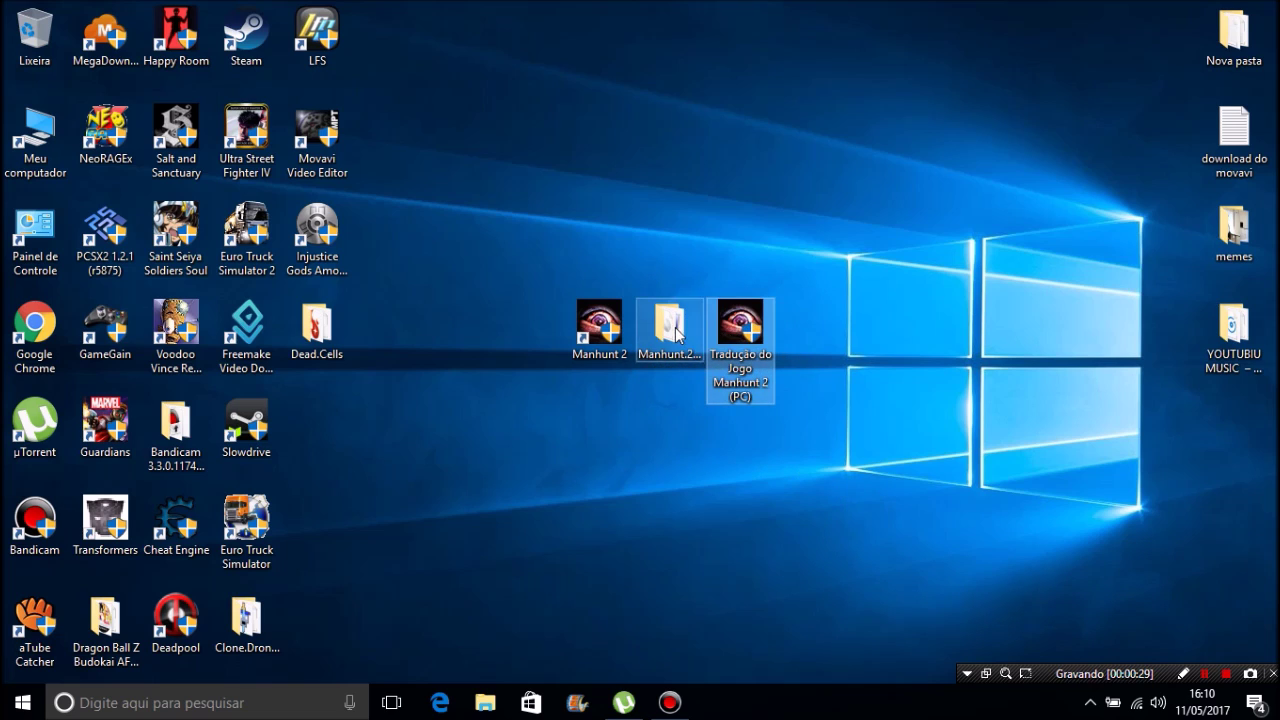
{"action": "mouse_move", "coordinate": [672, 338]}
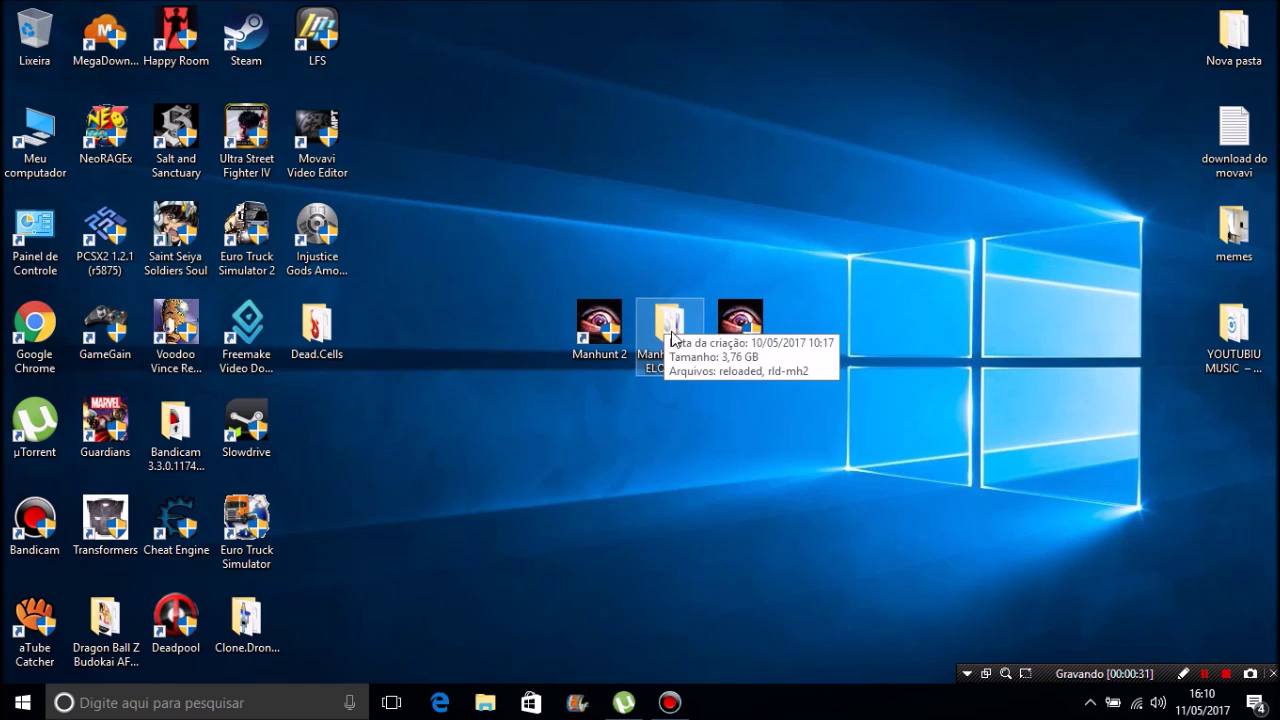
{"action": "left_click_drag", "start_coordinate": [564, 226], "coordinate": [851, 420]}
{"action": "left_click", "coordinate": [551, 200]}
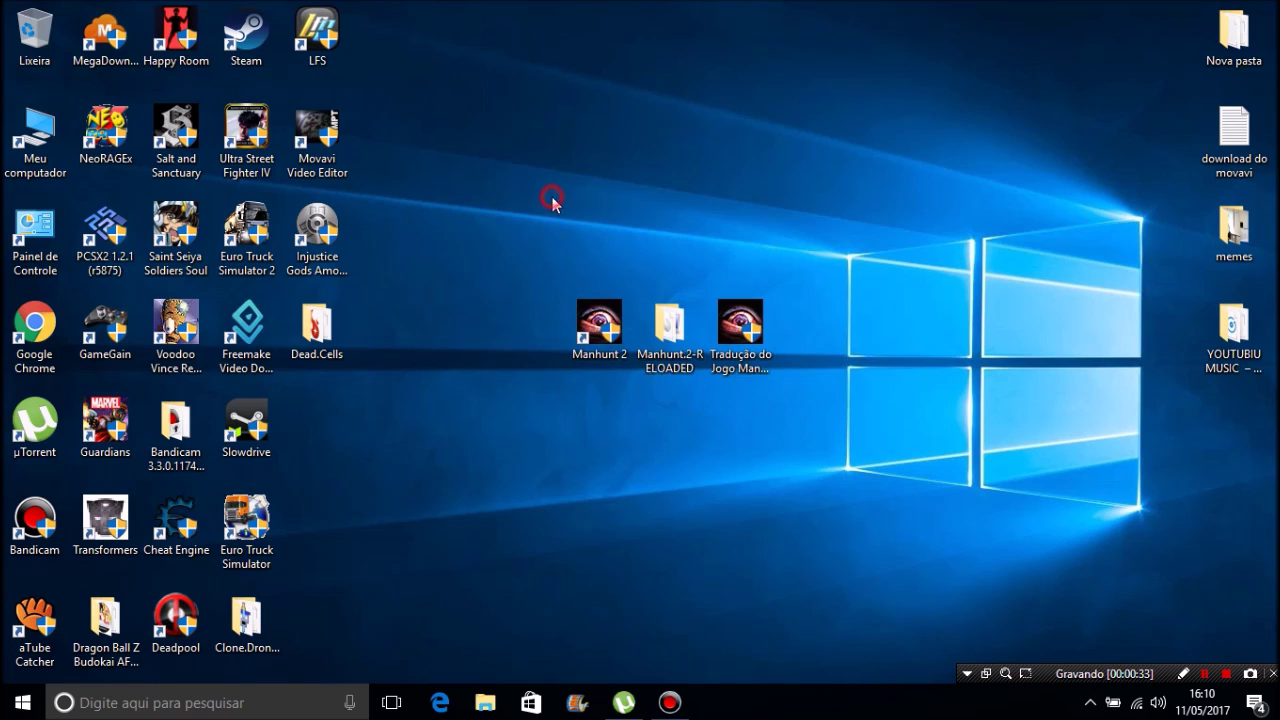
Space out the game translation installer and the Manhunt.2-RELOADED folder on the desktop, and open the folder
{"action": "left_click_drag", "start_coordinate": [748, 358], "coordinate": [842, 350]}
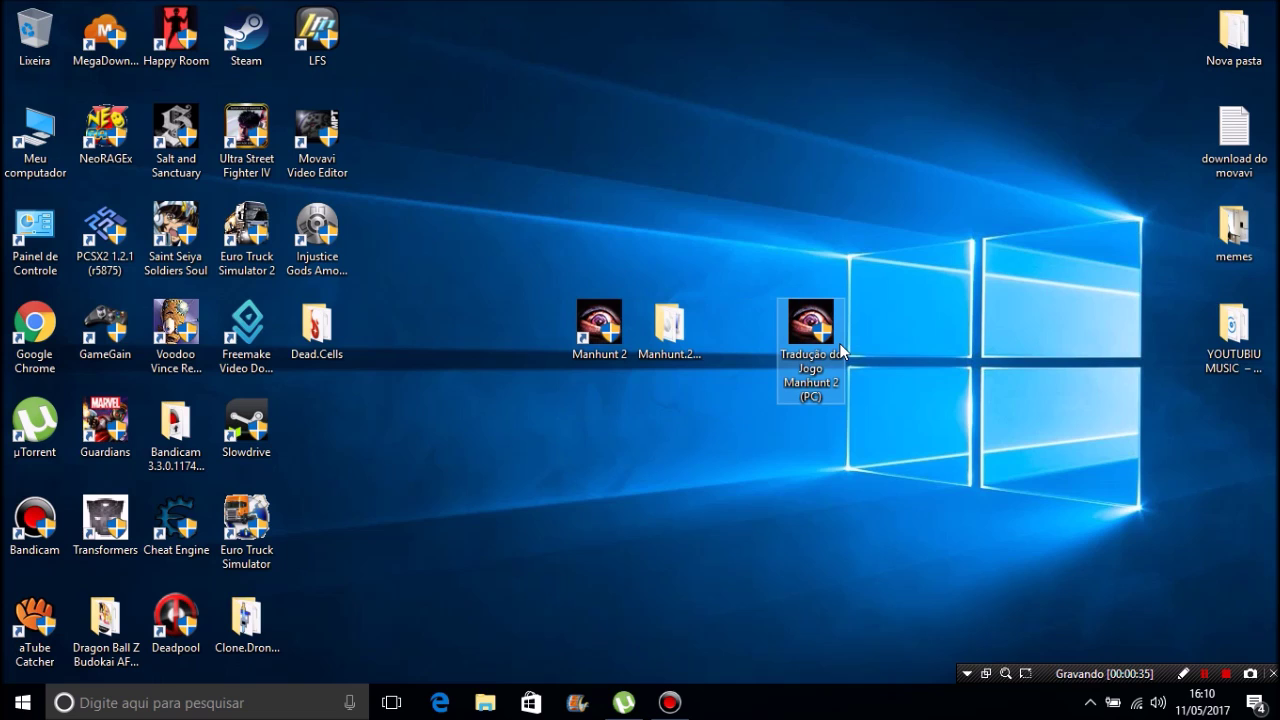
{"action": "mouse_move", "coordinate": [841, 350]}
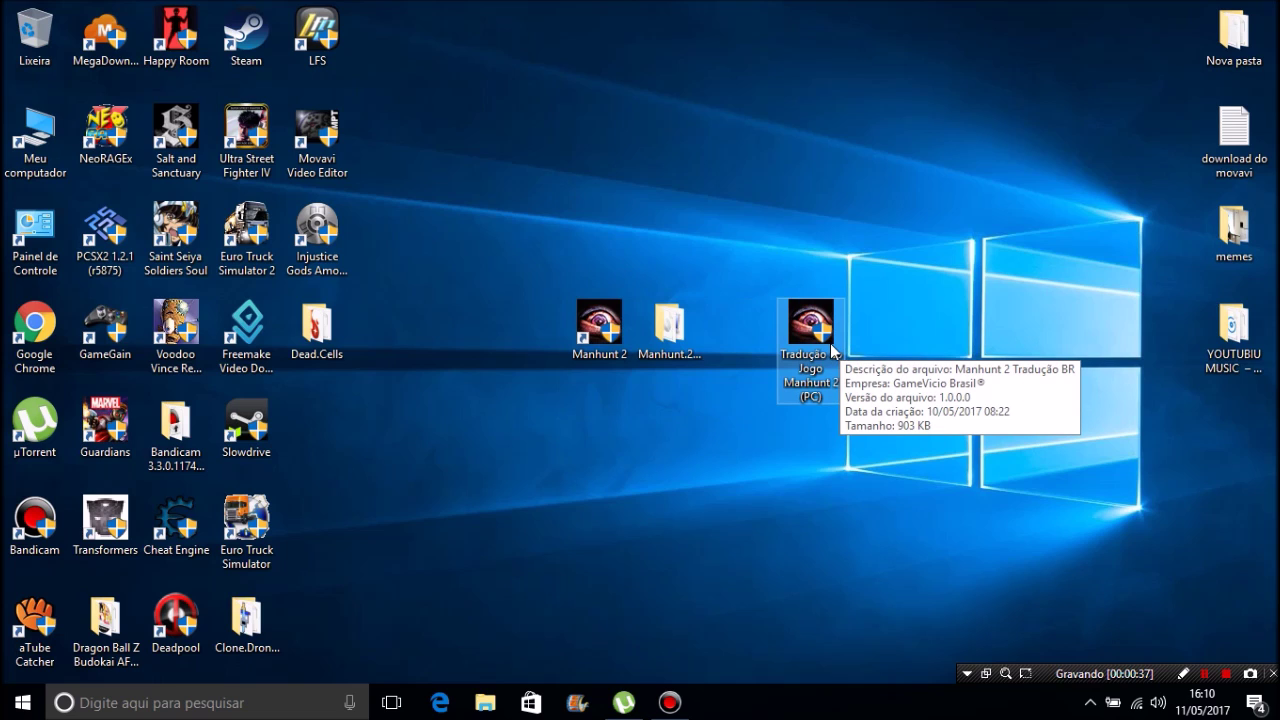
{"action": "left_click_drag", "start_coordinate": [668, 330], "coordinate": [739, 330]}
{"action": "left_click", "coordinate": [776, 432]}
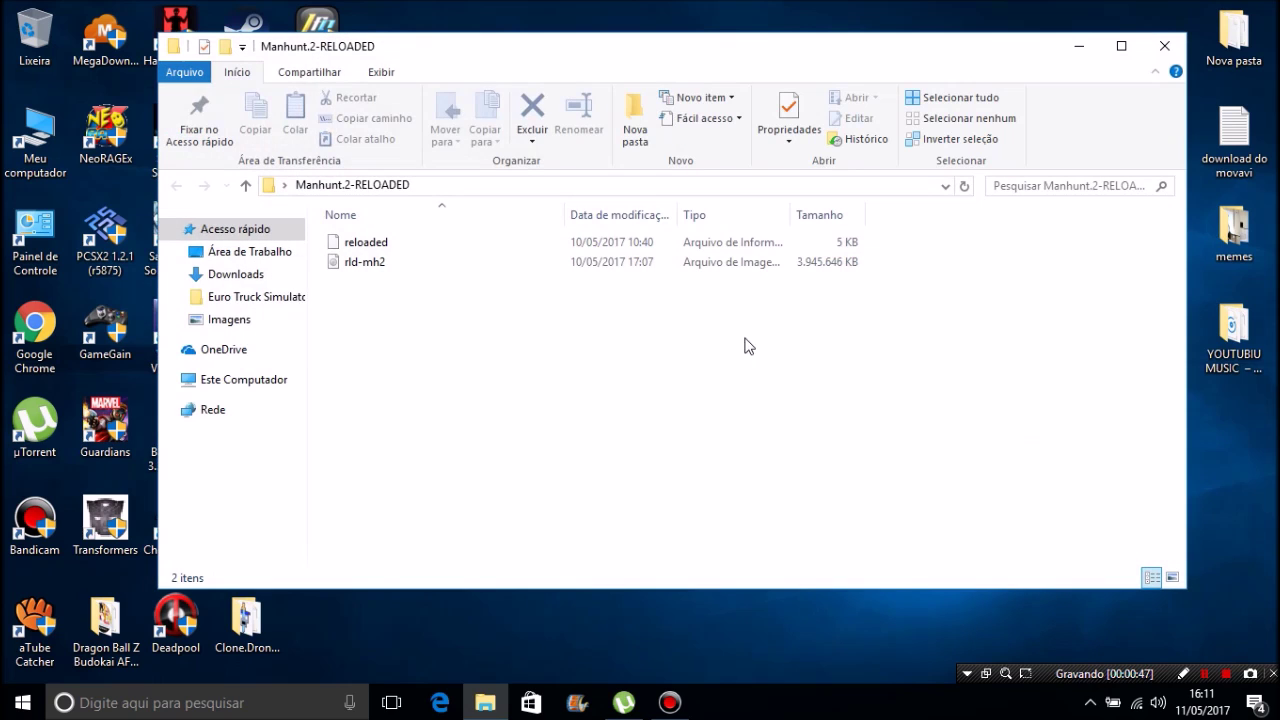
{"action": "left_click", "coordinate": [426, 260]}
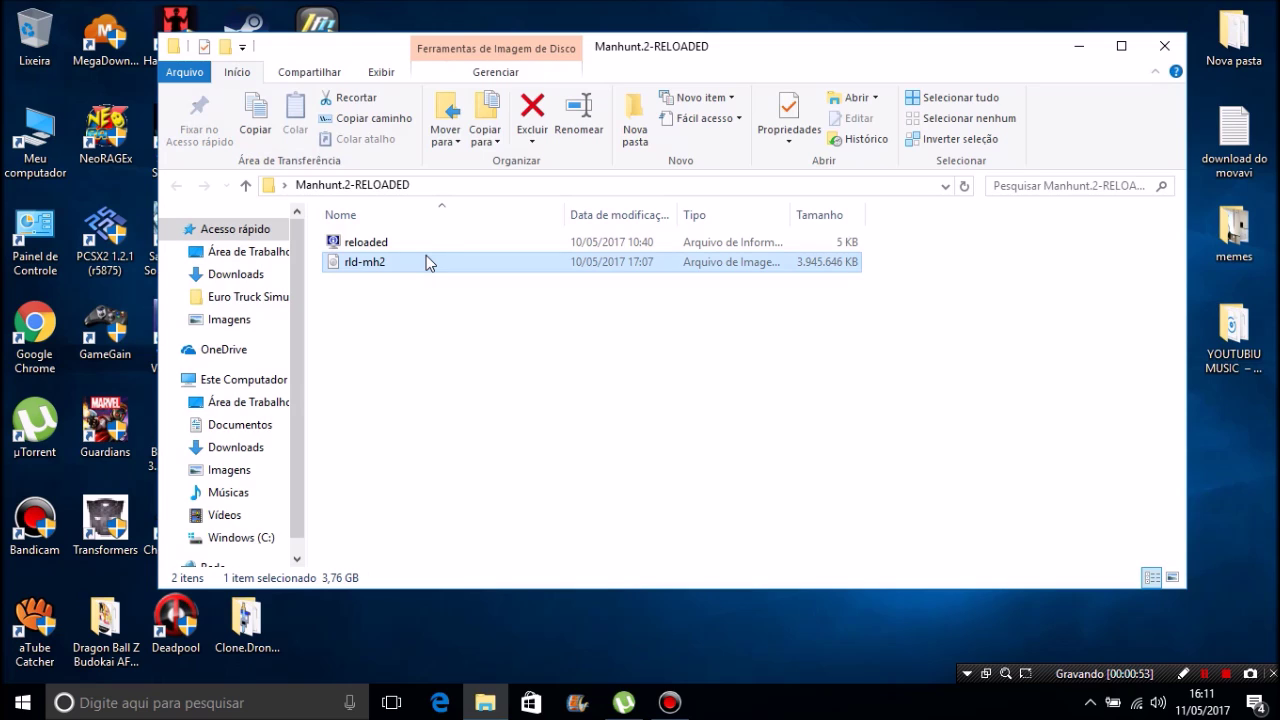
{"action": "right_click", "coordinate": [426, 258]}
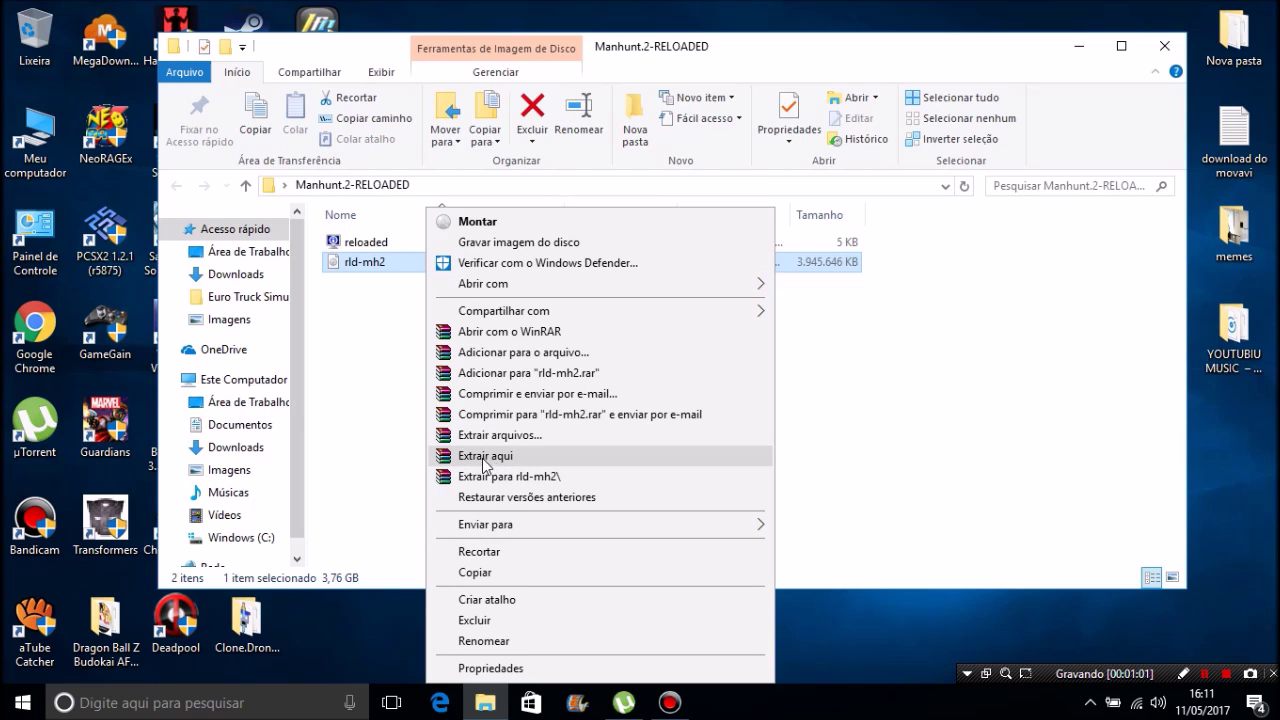
{"action": "left_click", "coordinate": [360, 382]}
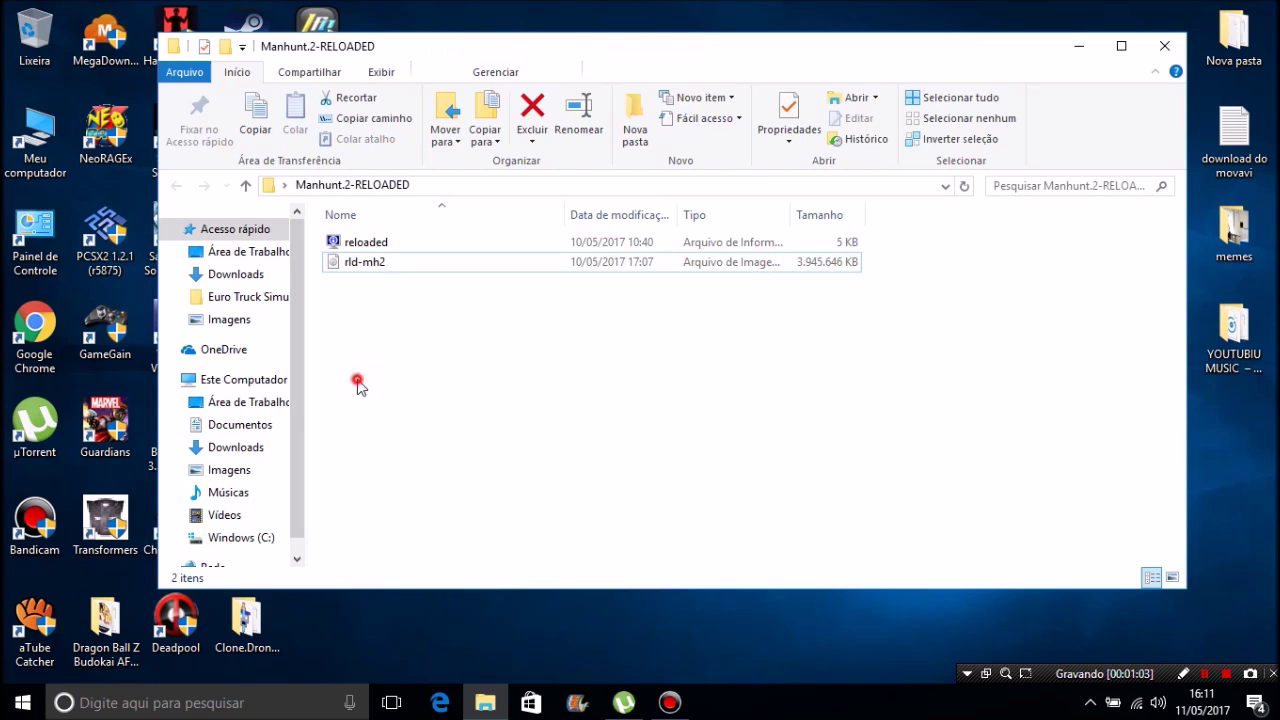
{"action": "left_click", "coordinate": [380, 265]}
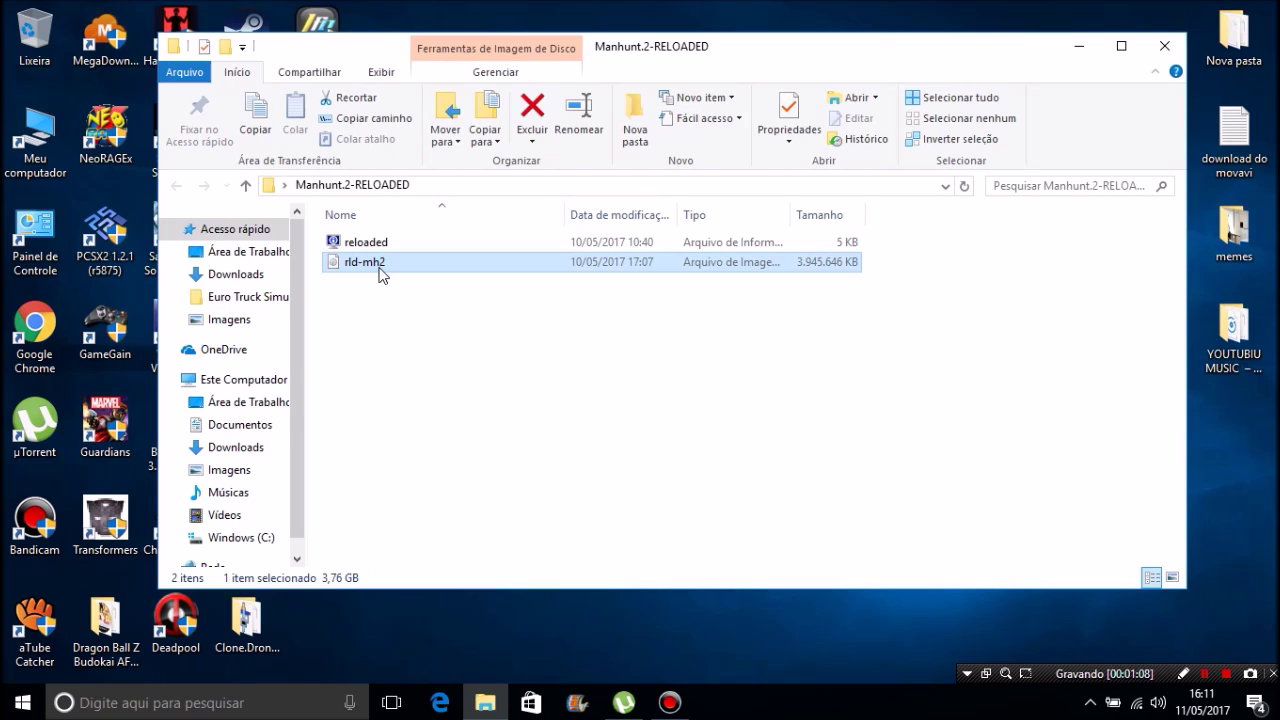
{"action": "left_click", "coordinate": [451, 363]}
{"action": "left_click", "coordinate": [358, 262]}
{"action": "left_click", "coordinate": [419, 383]}
{"action": "left_click", "coordinate": [352, 262]}
Mount the rld-mh2 disc image as a virtual DVD drive
{"action": "right_click", "coordinate": [363, 271]}
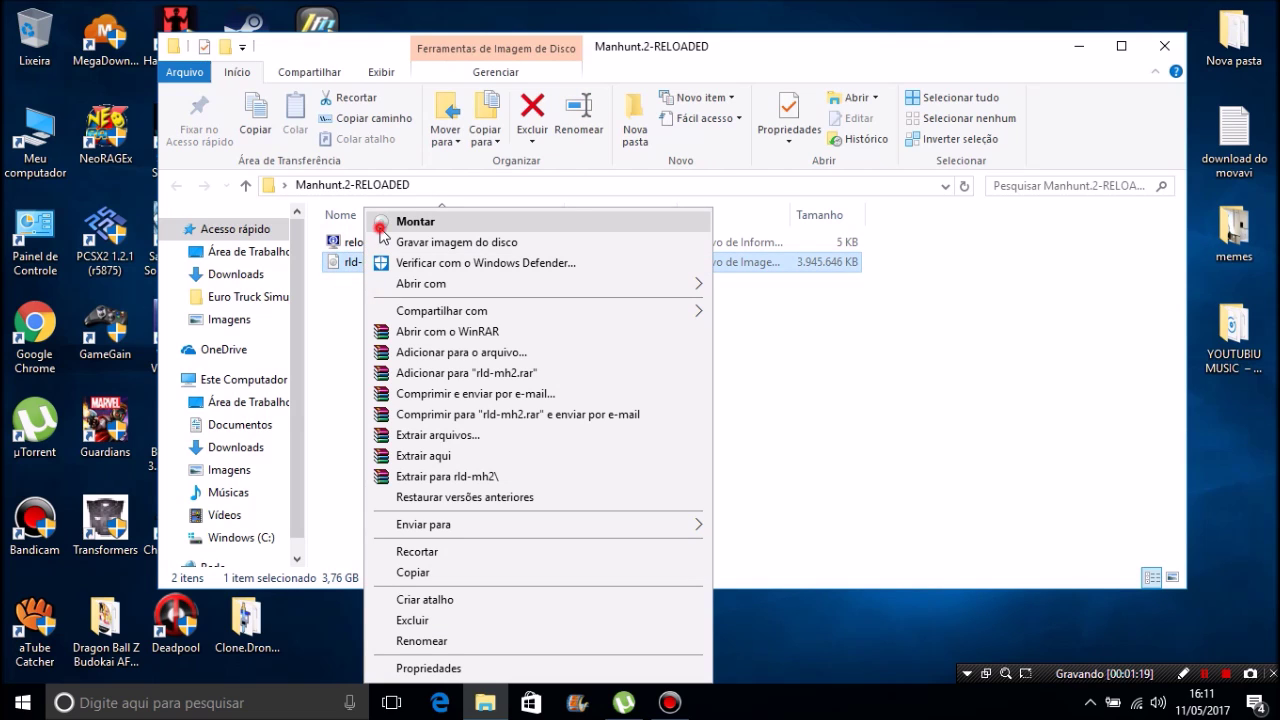
{"action": "left_click", "coordinate": [381, 232]}
{"action": "left_click", "coordinate": [580, 457]}
{"action": "left_click", "coordinate": [796, 405]}
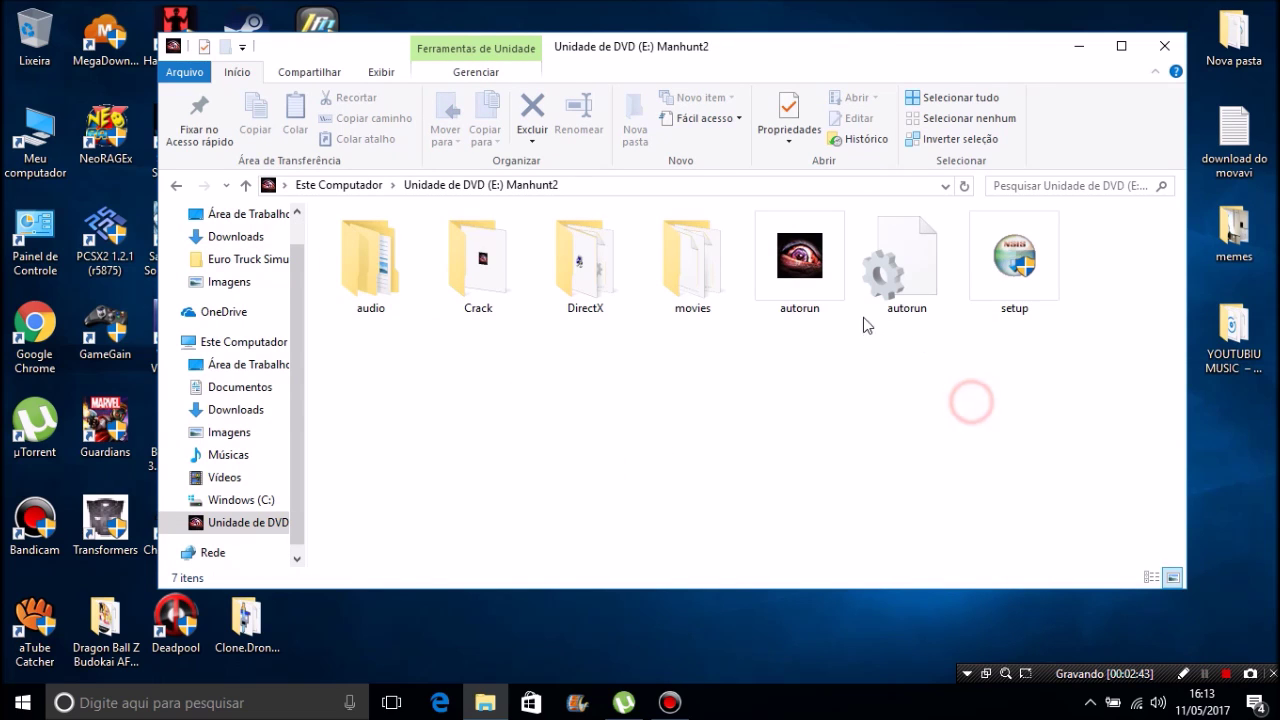
Run the setup program on the mounted Manhunt2 drive as administrator
{"action": "left_click", "coordinate": [1008, 268]}
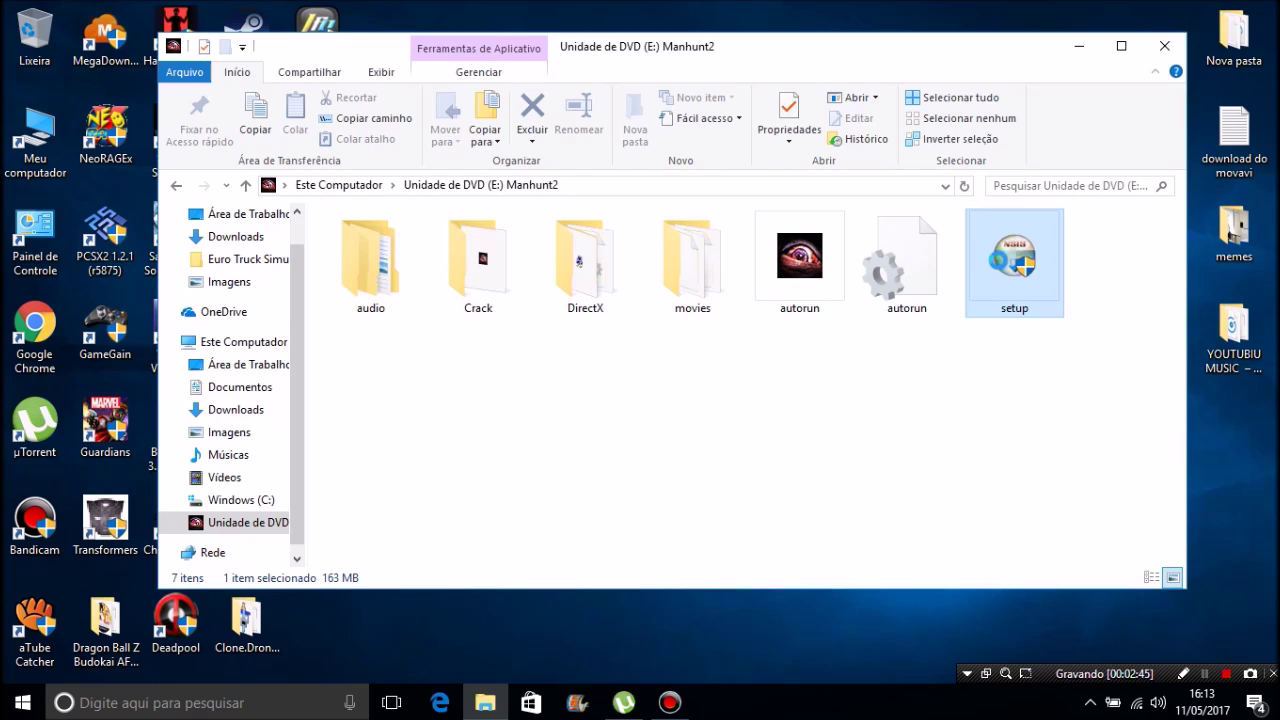
{"action": "right_click", "coordinate": [1002, 267]}
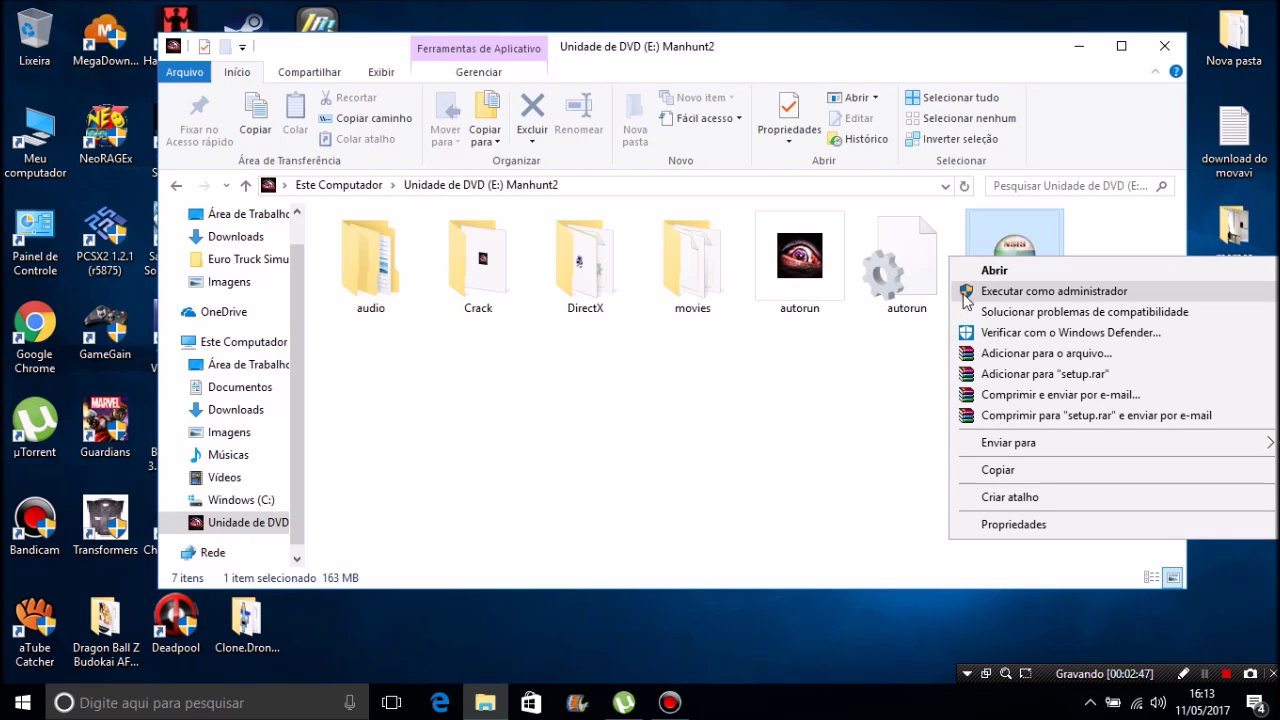
{"action": "left_click", "coordinate": [967, 294]}
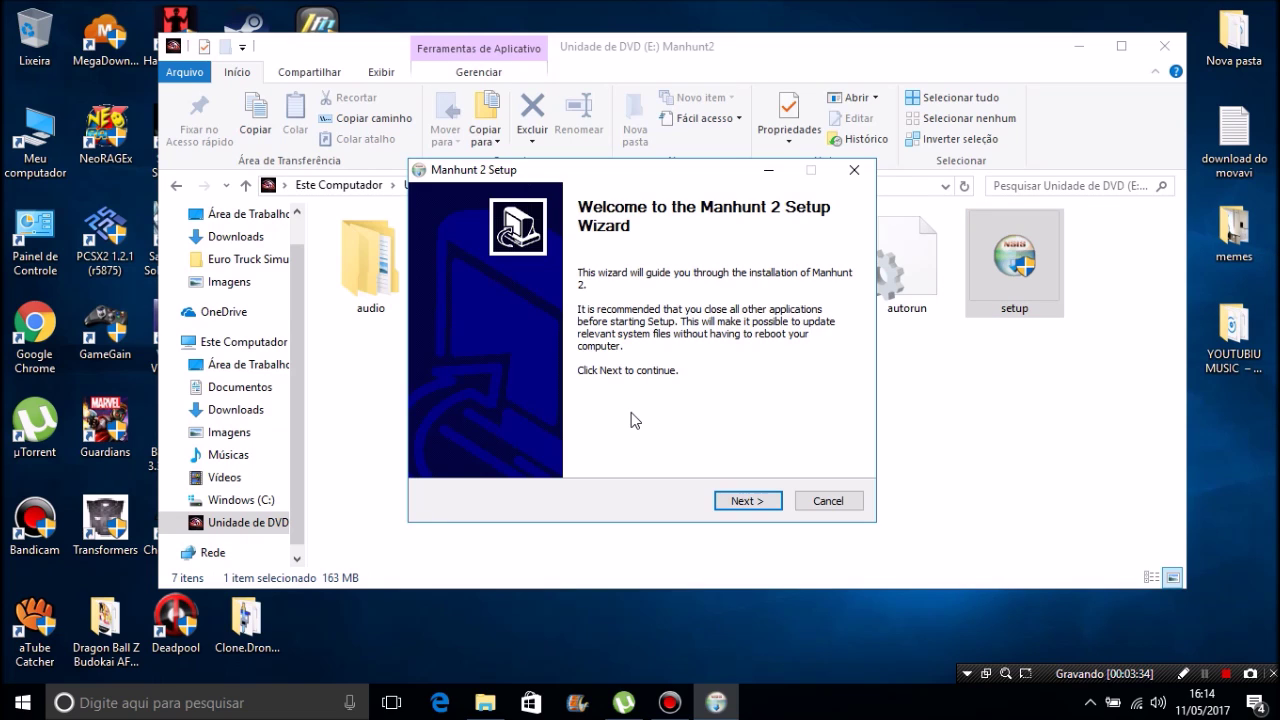
Accept the license agreement in the Manhunt 2 Setup wizard and choose the Custom Install type
{"action": "left_click", "coordinate": [748, 500]}
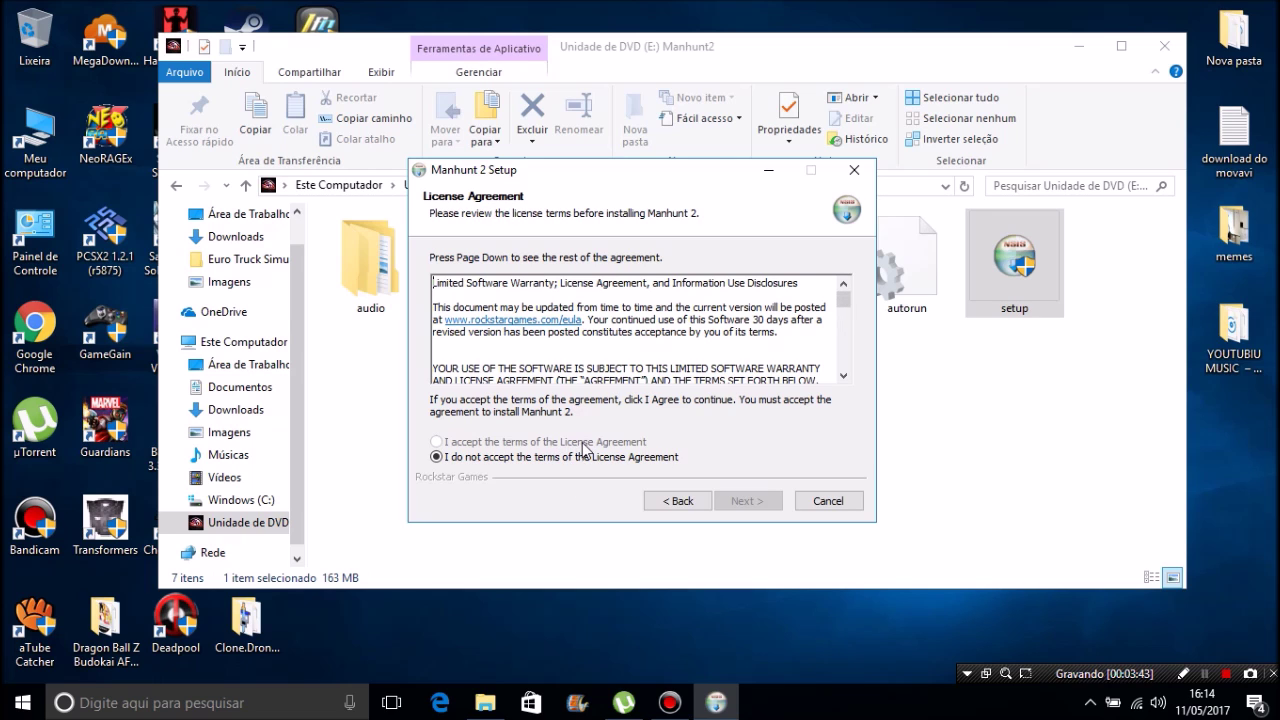
{"action": "left_click_drag", "start_coordinate": [850, 297], "coordinate": [846, 381]}
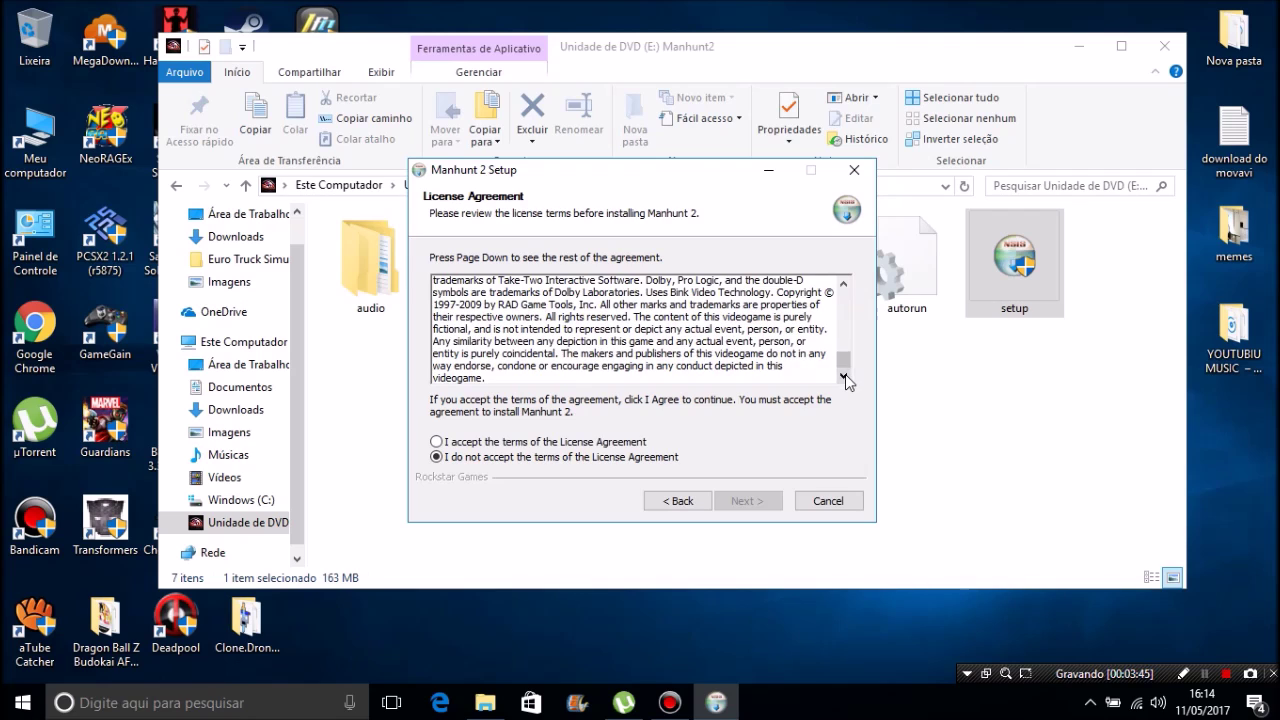
{"action": "left_click", "coordinate": [487, 442]}
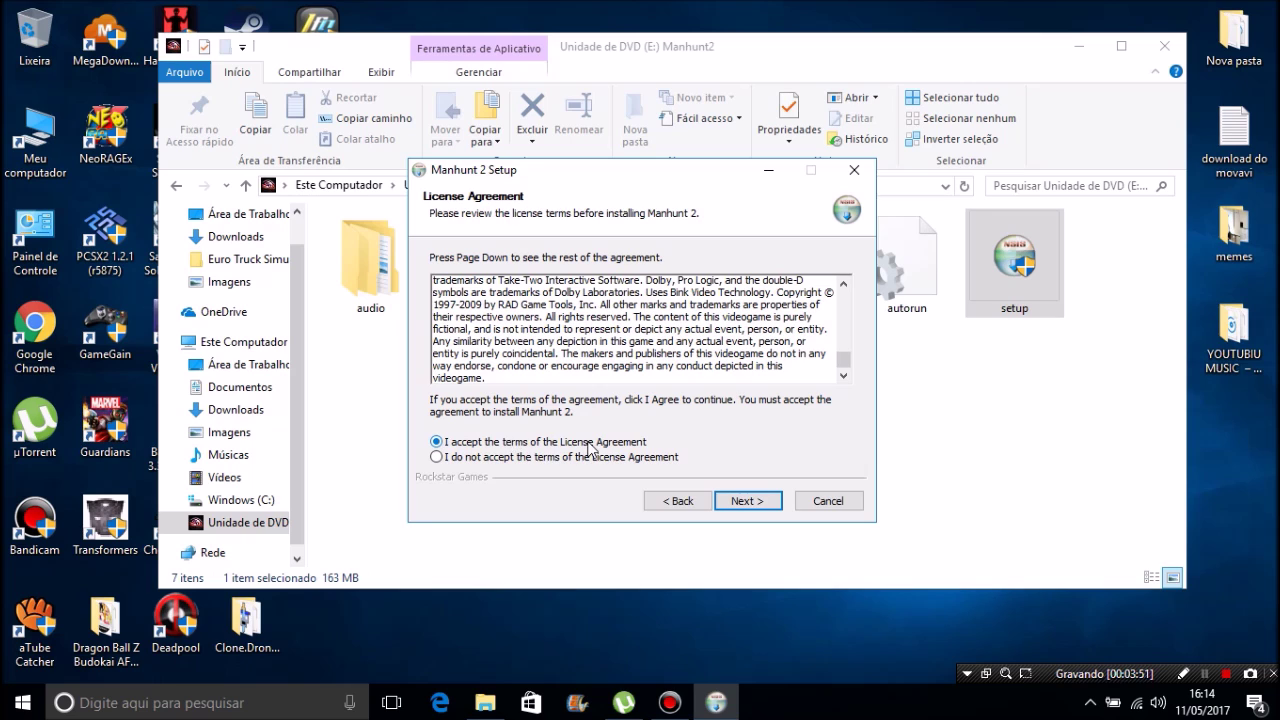
{"action": "left_click", "coordinate": [746, 500]}
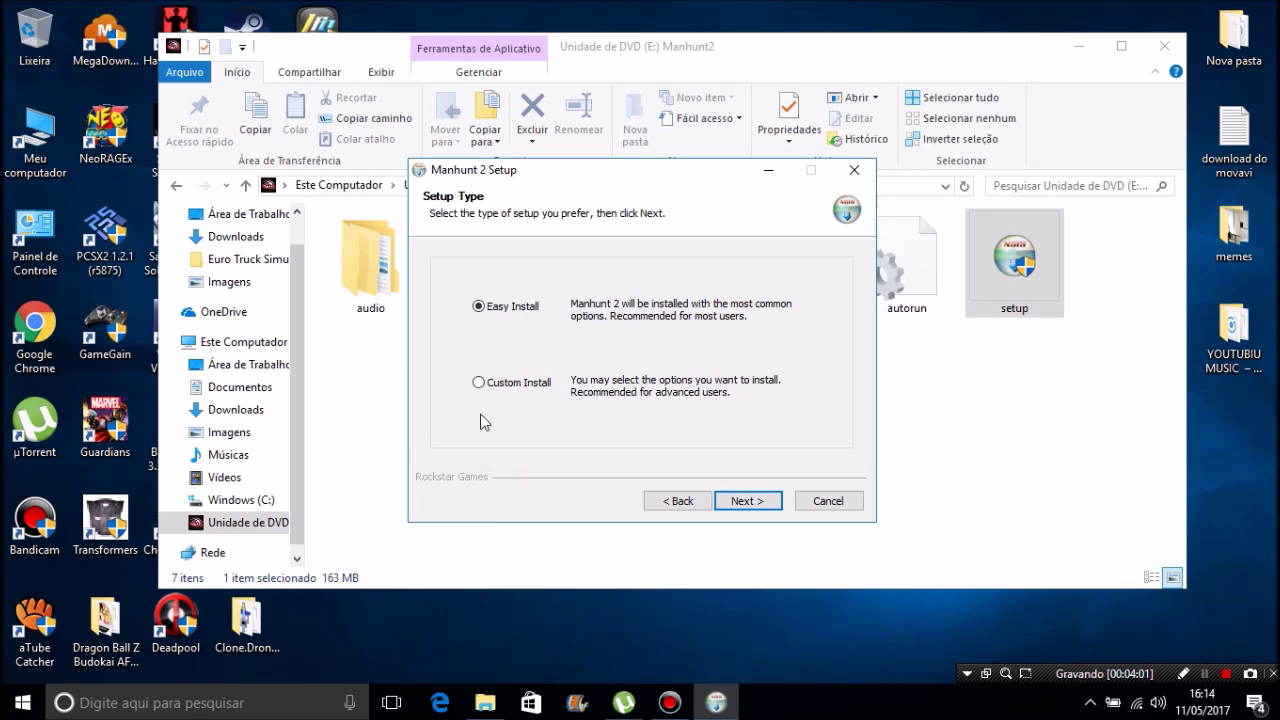
{"action": "left_click", "coordinate": [486, 386]}
{"action": "left_click", "coordinate": [745, 501]}
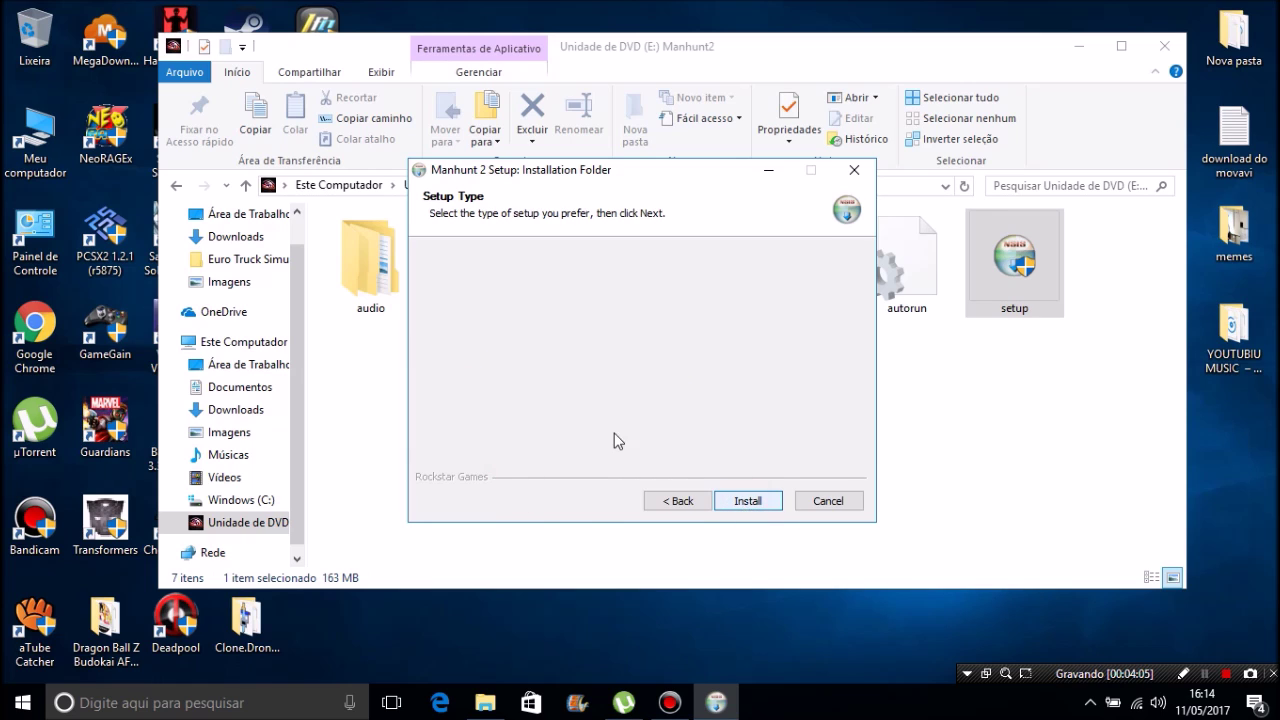
Examine the destination folder path in the setup wizard
{"action": "left_click", "coordinate": [708, 389]}
{"action": "left_click_drag", "start_coordinate": [690, 389], "coordinate": [474, 389]}
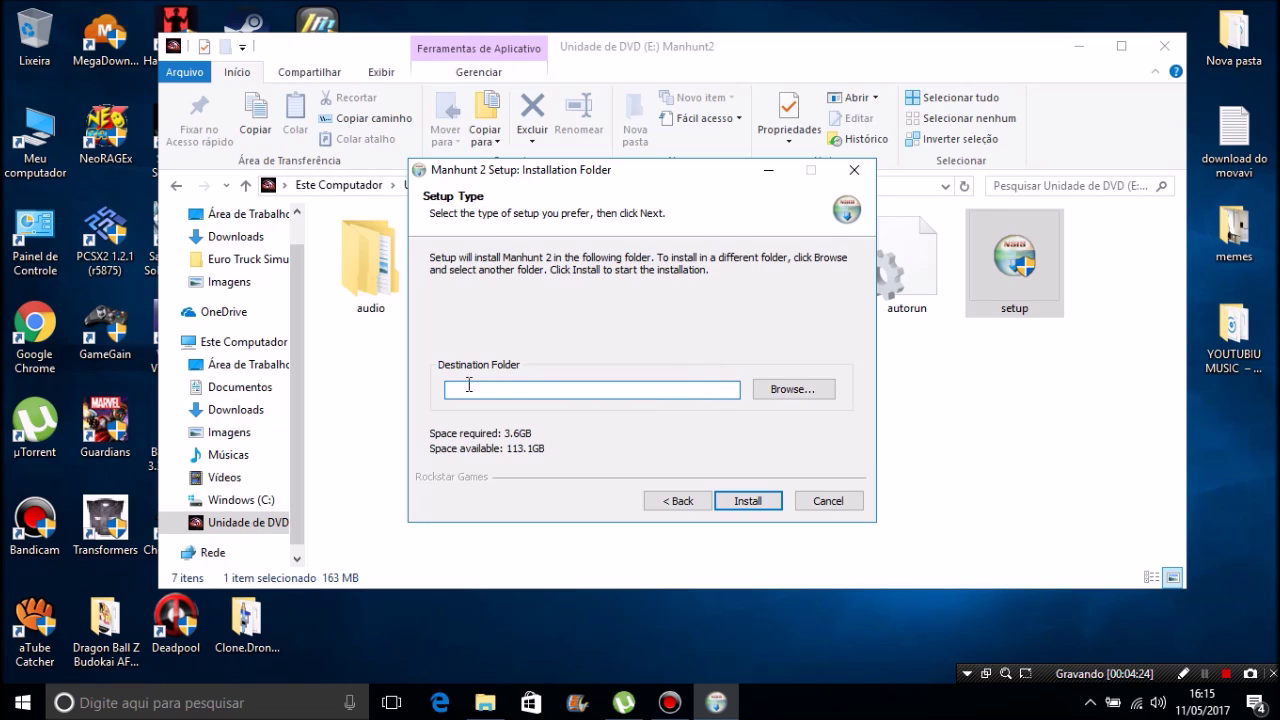
{"action": "left_click", "coordinate": [698, 390]}
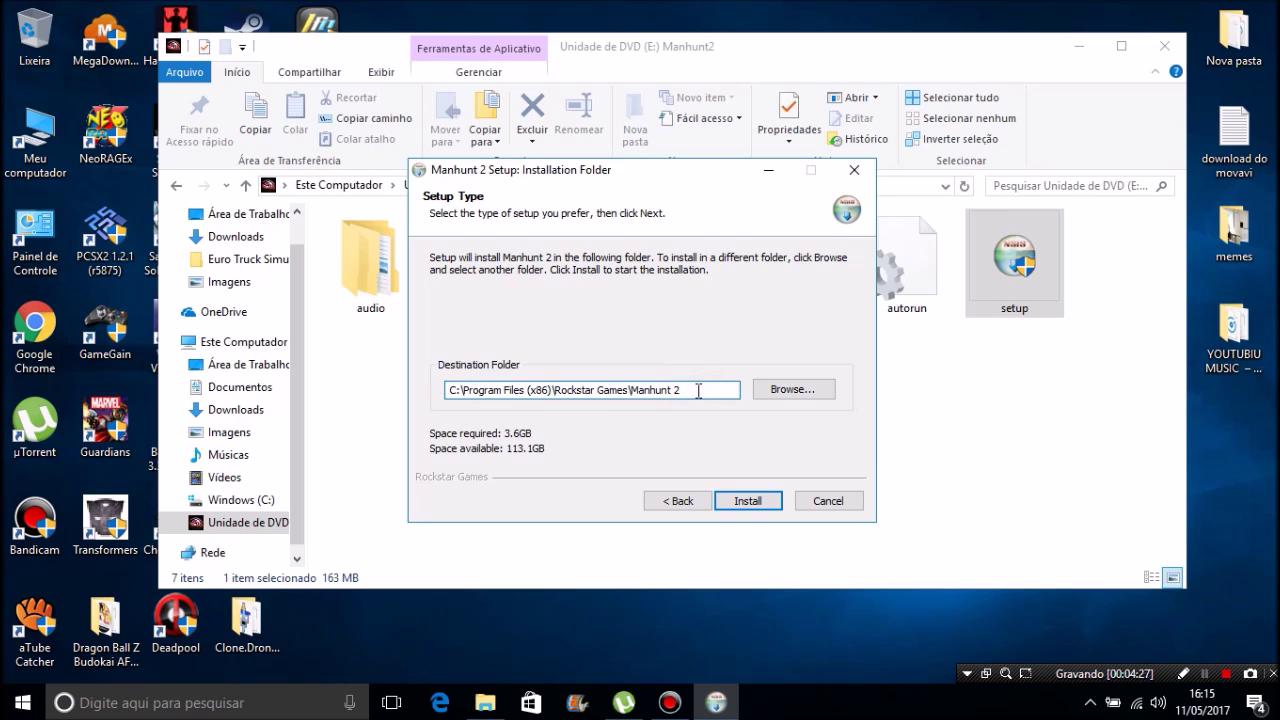
{"action": "left_click_drag", "start_coordinate": [688, 391], "coordinate": [453, 393]}
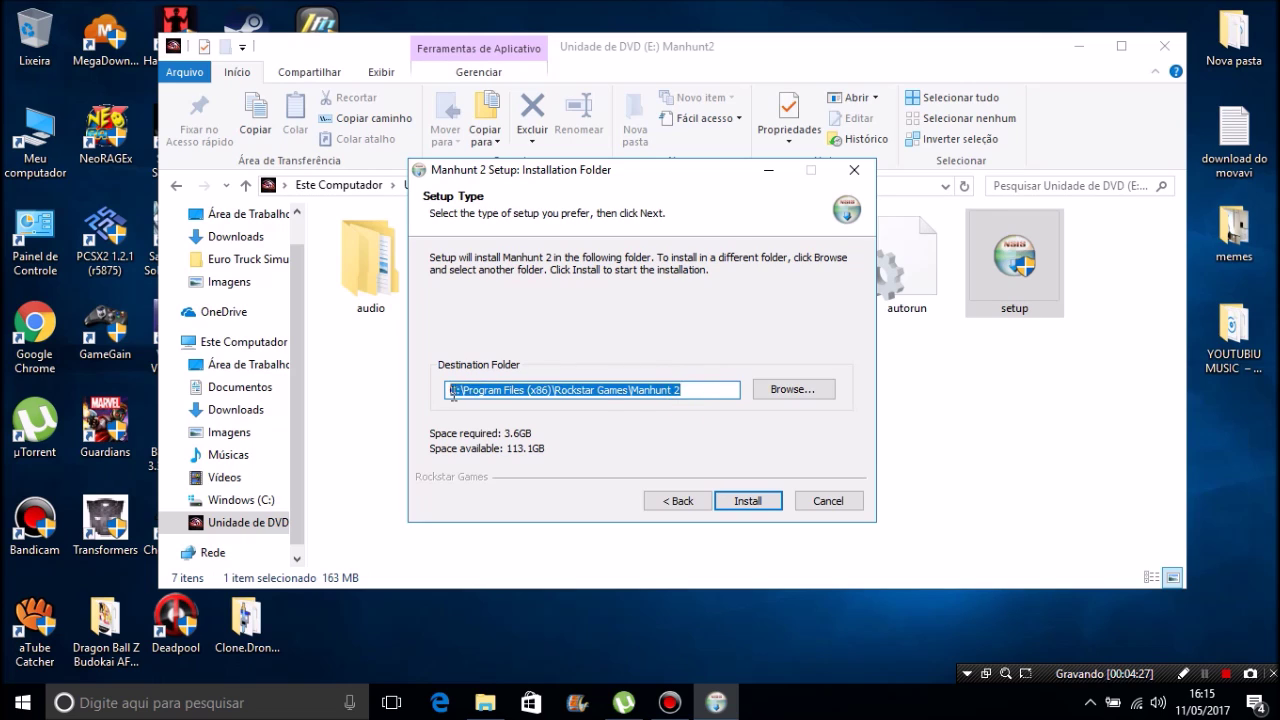
{"action": "left_click", "coordinate": [688, 391]}
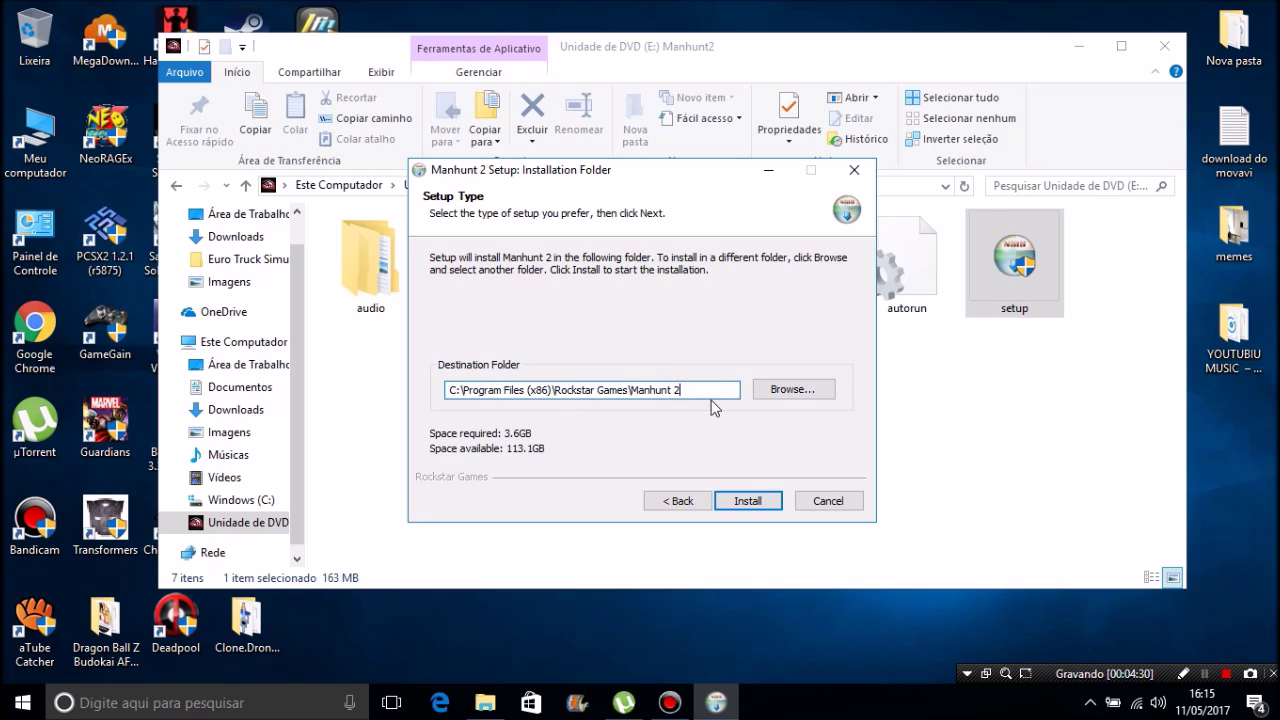
{"action": "left_click_drag", "start_coordinate": [714, 391], "coordinate": [453, 394]}
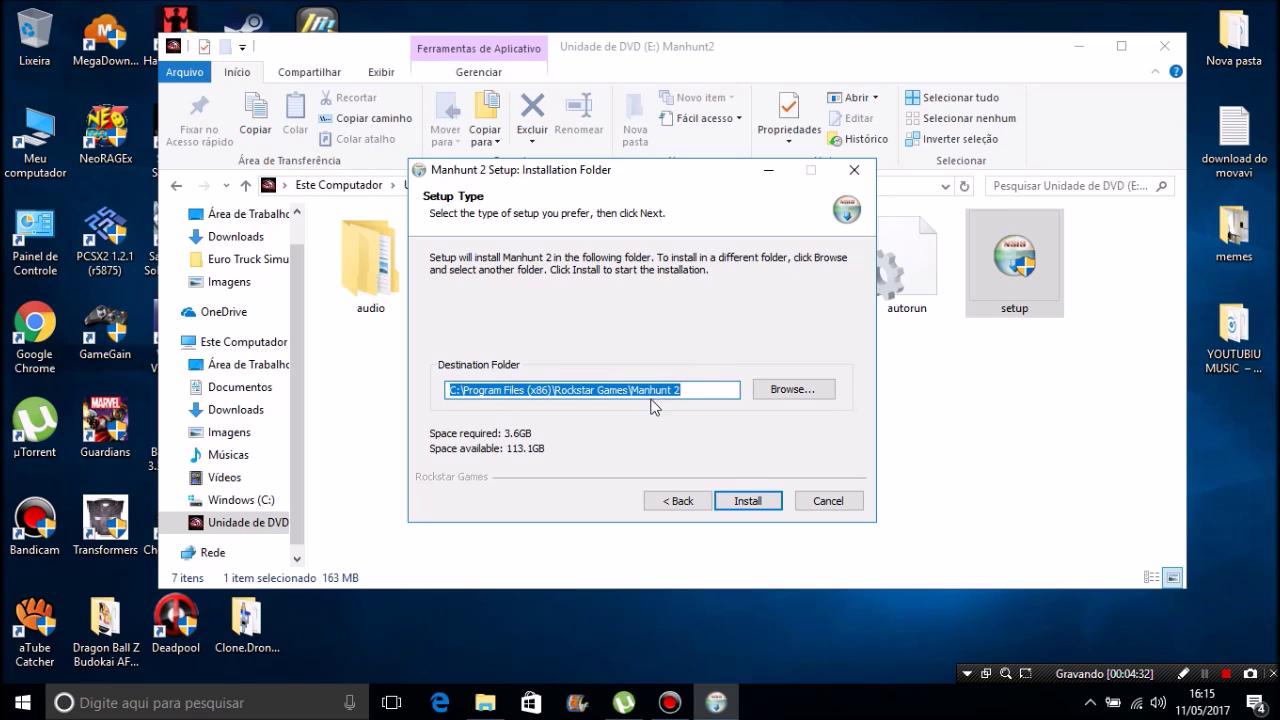
{"action": "double_click", "coordinate": [688, 391]}
{"action": "left_click", "coordinate": [716, 460]}
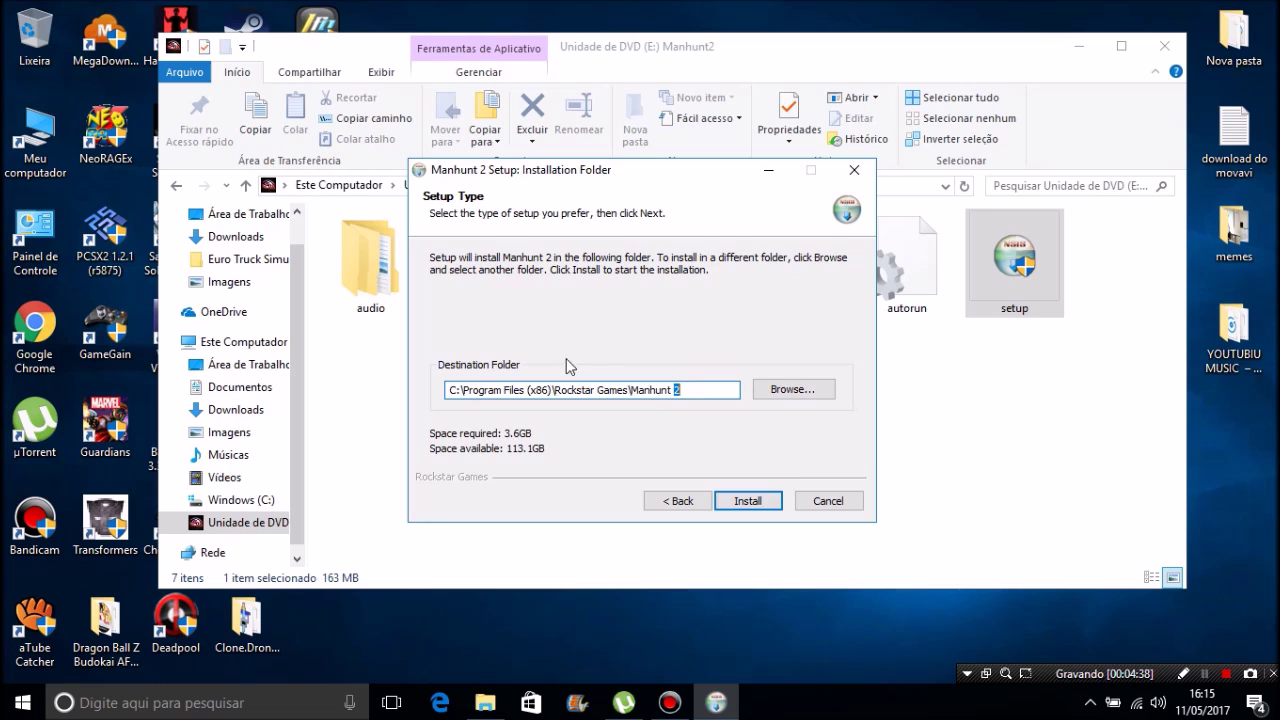
Cancel the Manhunt 2 Setup wizard and confirm quitting
{"action": "left_click", "coordinate": [848, 500]}
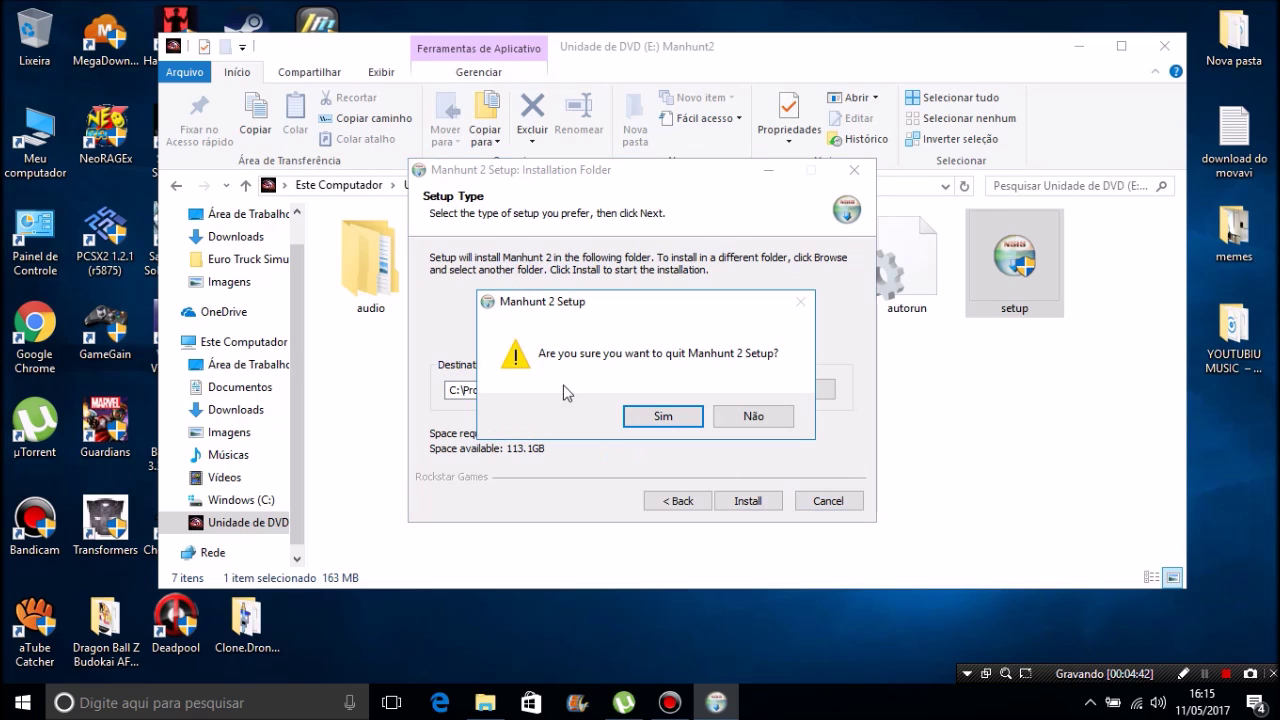
{"action": "left_click", "coordinate": [655, 416]}
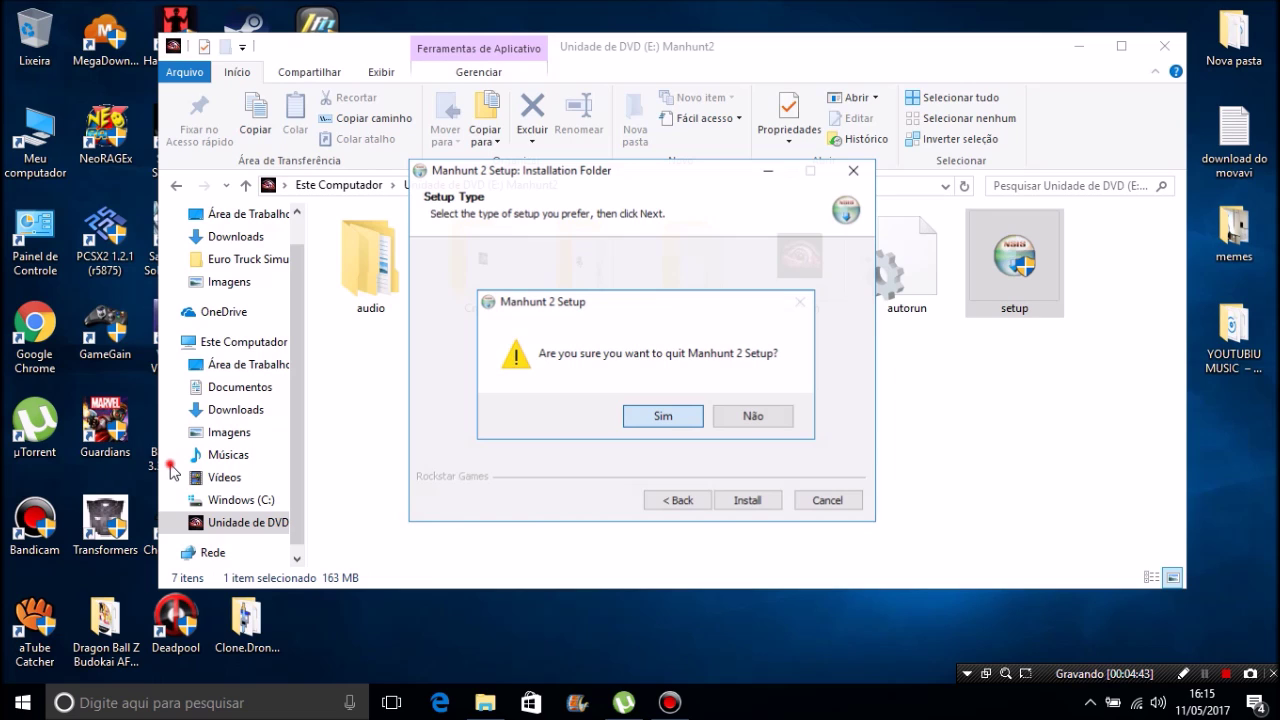
{"action": "left_click", "coordinate": [500, 500]}
{"action": "left_click", "coordinate": [517, 480]}
Open the contents of the mounted Manhunt2 disc drive (E:) from Este Computador
{"action": "left_click", "coordinate": [248, 345]}
{"action": "left_click", "coordinate": [875, 402]}
{"action": "right_click", "coordinate": [826, 392]}
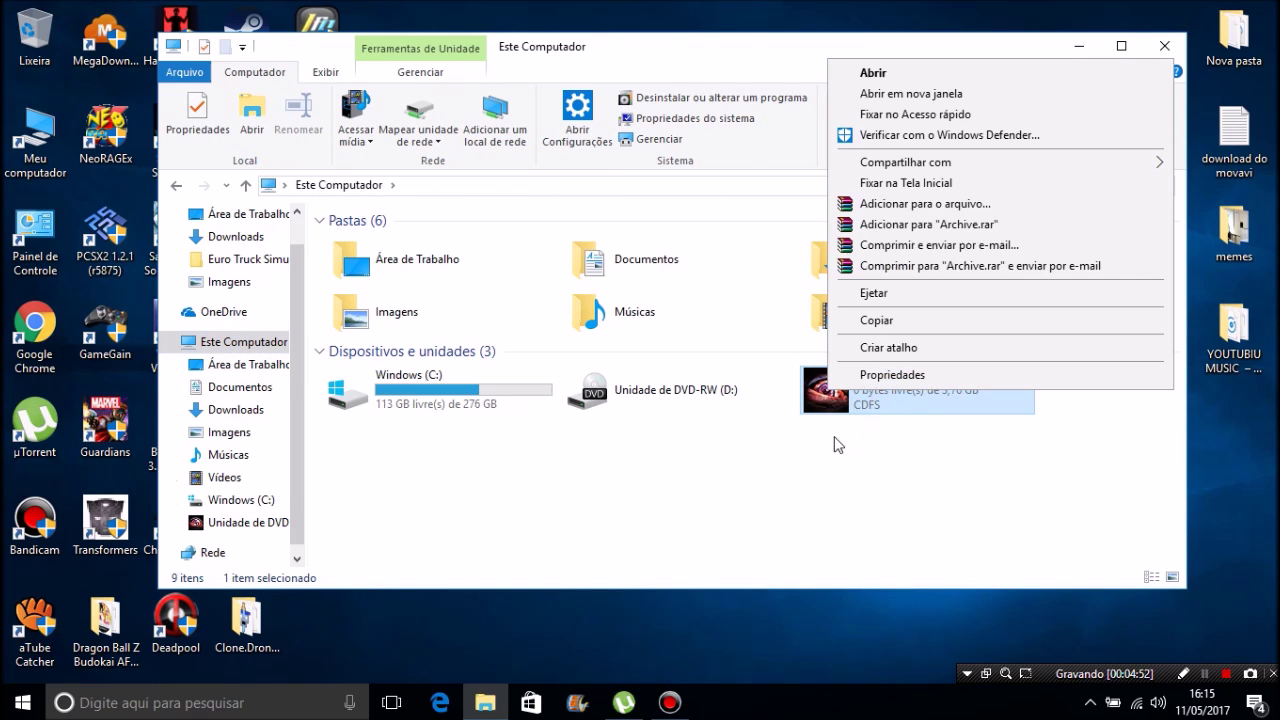
{"action": "left_click", "coordinate": [866, 74]}
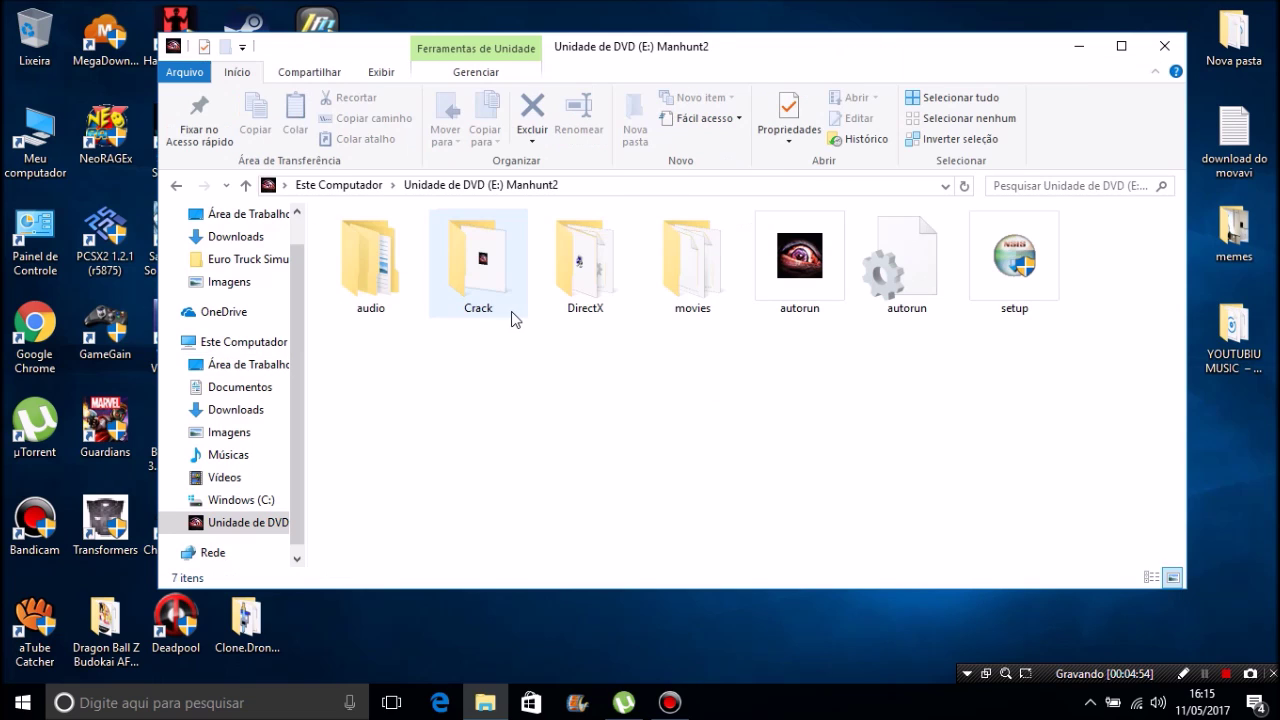
Copy the Manhunt2 application from the disc's Crack folder and close the folder window
{"action": "left_click", "coordinate": [470, 280]}
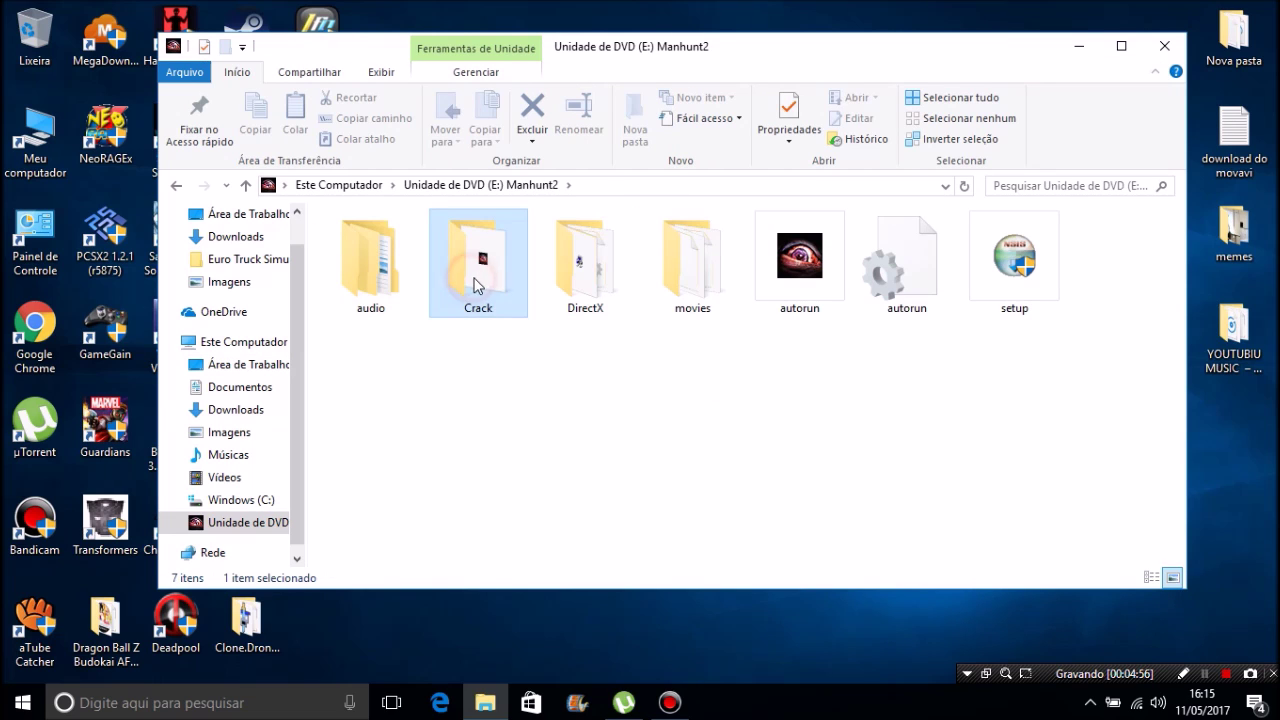
{"action": "double_click", "coordinate": [476, 282]}
{"action": "left_click_drag", "start_coordinate": [491, 374], "coordinate": [376, 268]}
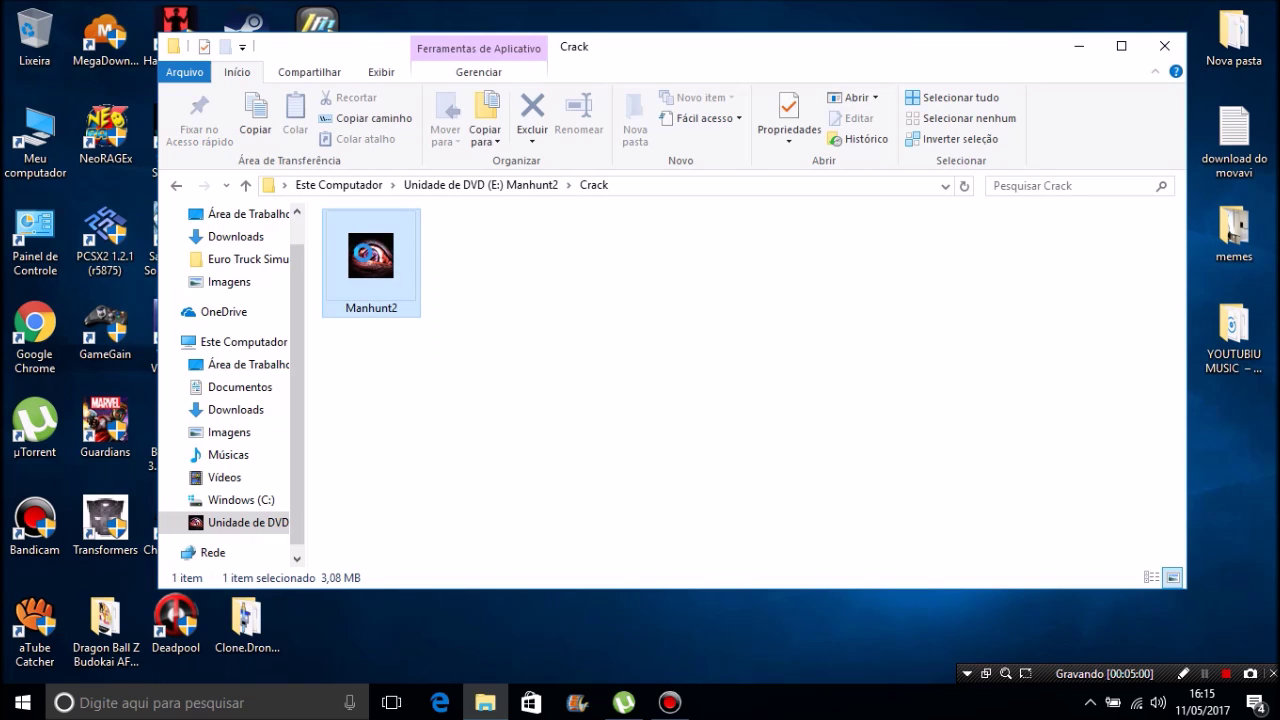
{"action": "right_click", "coordinate": [371, 256]}
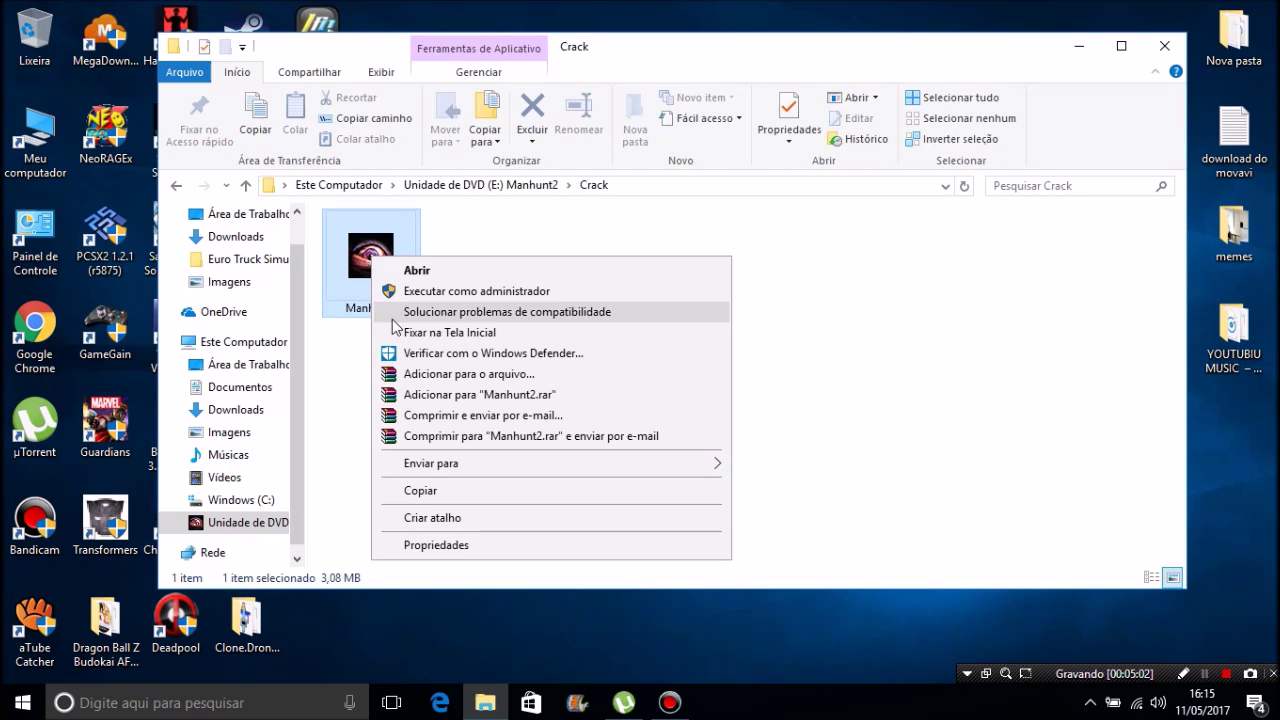
{"action": "left_click", "coordinate": [412, 490]}
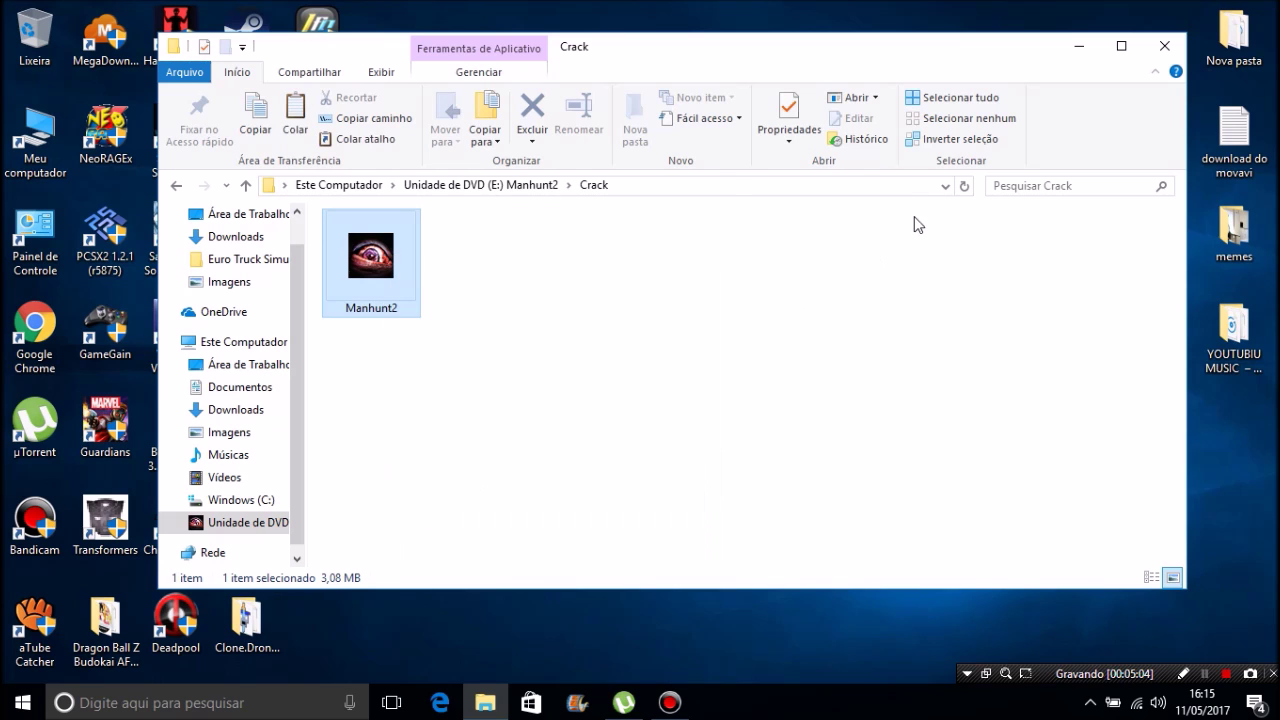
{"action": "left_click", "coordinate": [1164, 49]}
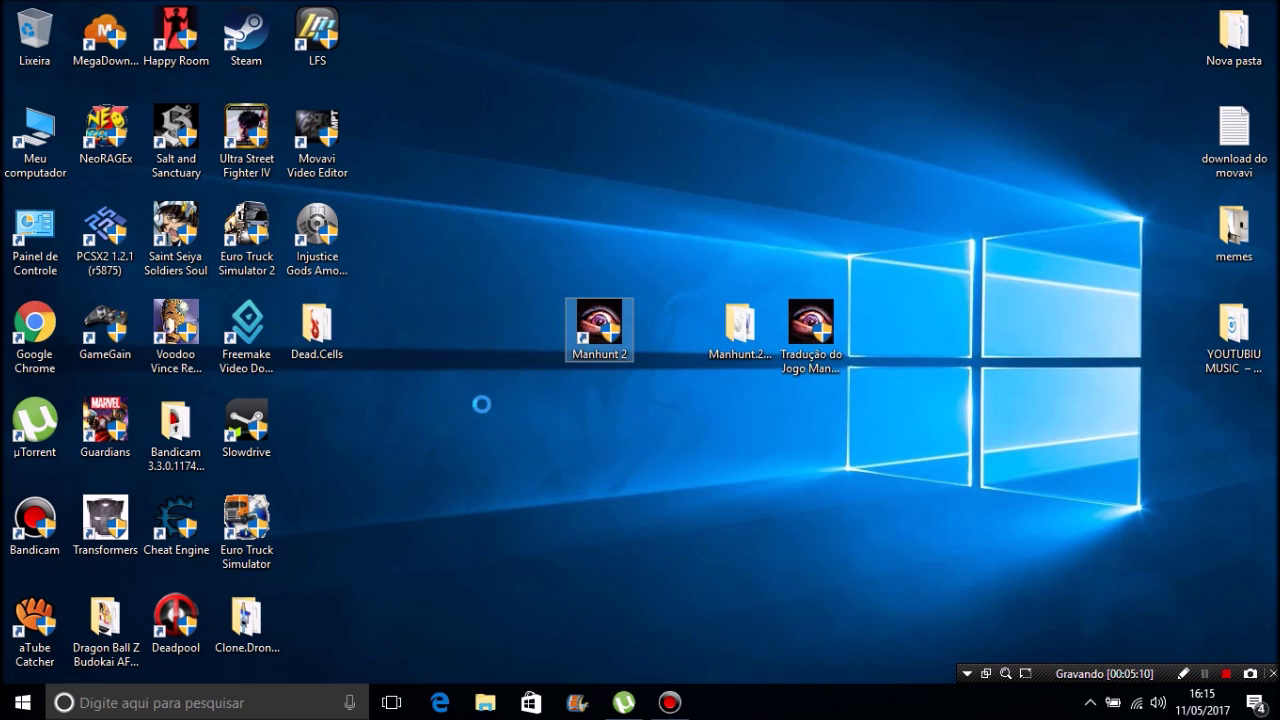
Paste the copied file into the folder behind the Manhunt 2 desktop shortcut, replacing Manhunt2.exe with administrator permission
{"action": "right_click", "coordinate": [601, 335]}
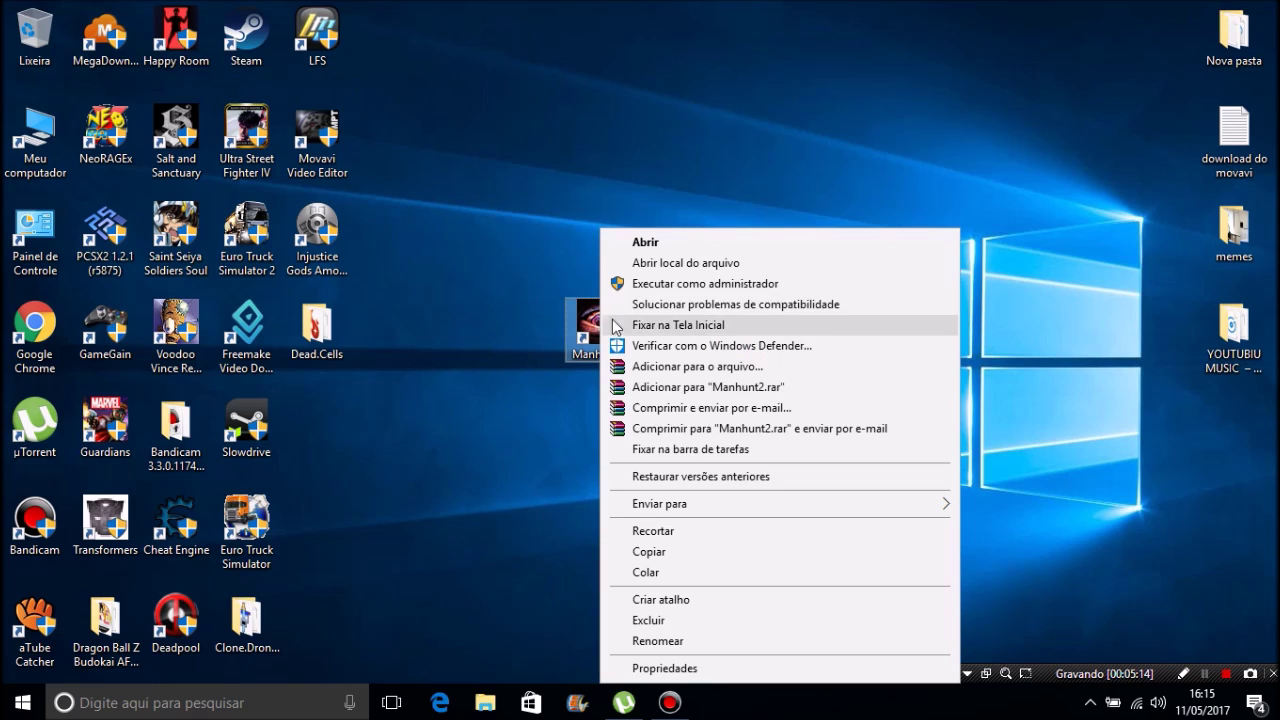
{"action": "left_click", "coordinate": [658, 264]}
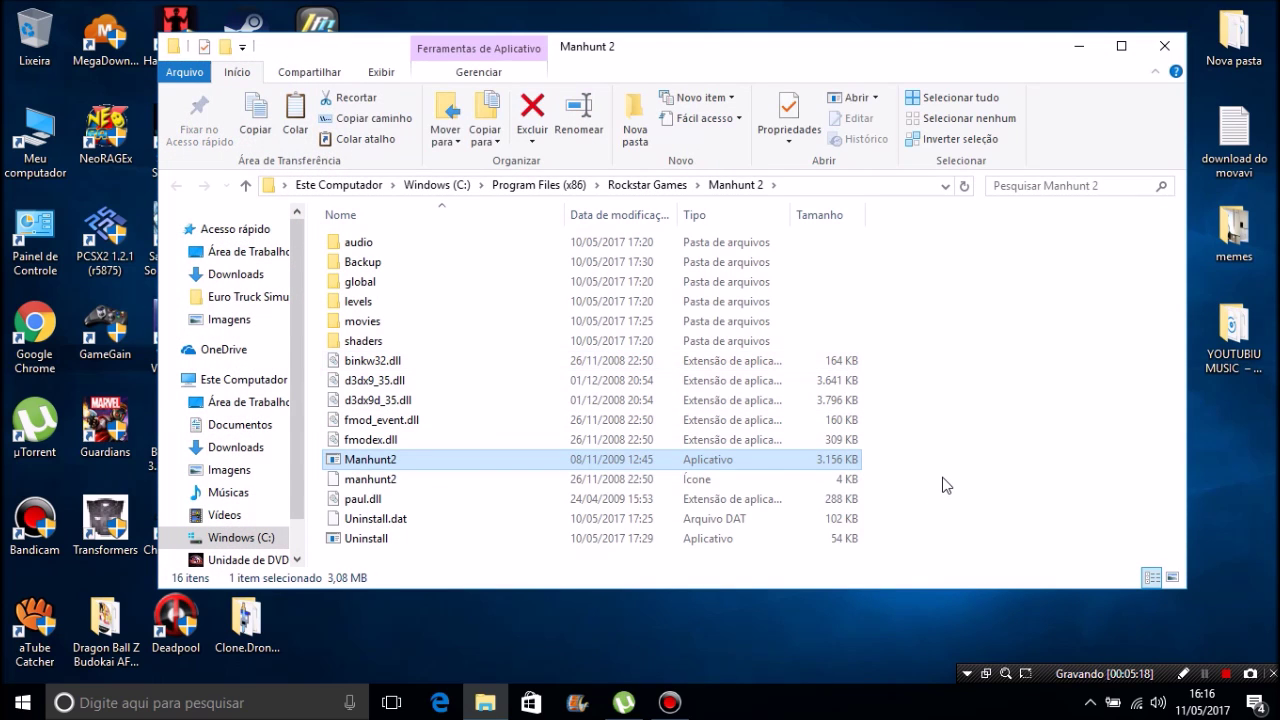
{"action": "left_click", "coordinate": [943, 479]}
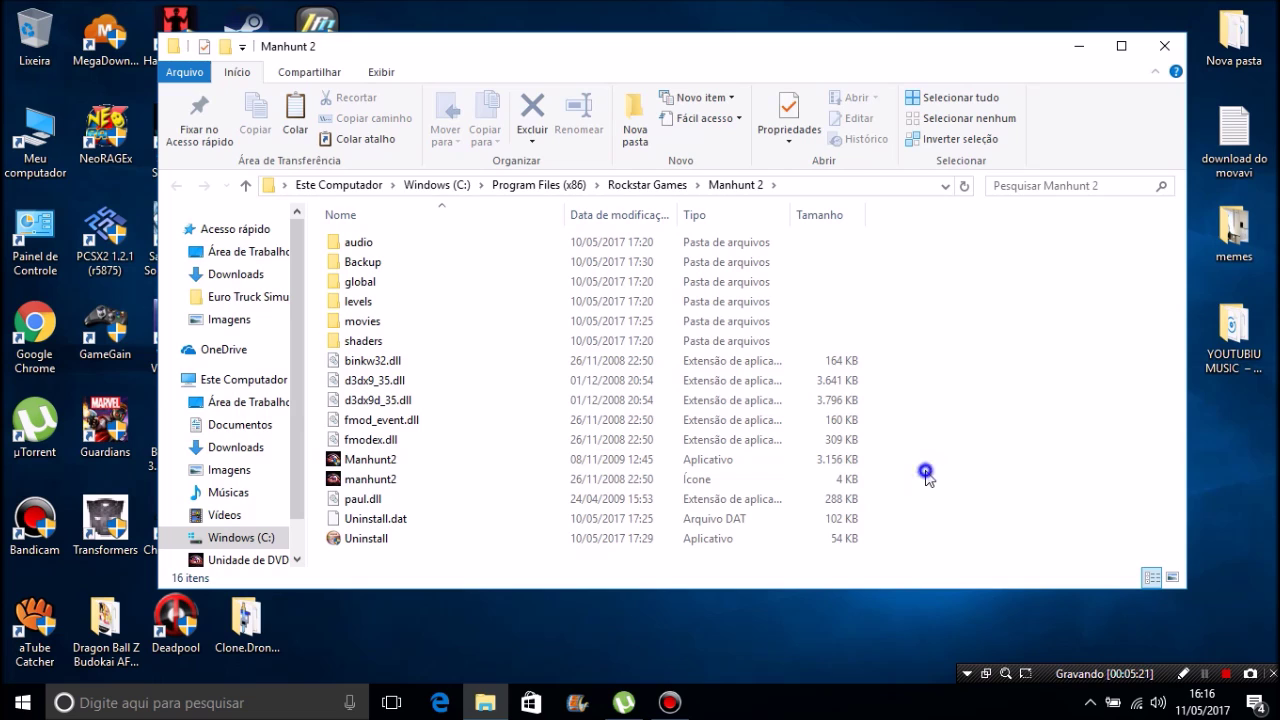
{"action": "right_click", "coordinate": [926, 477]}
{"action": "left_click", "coordinate": [936, 355]}
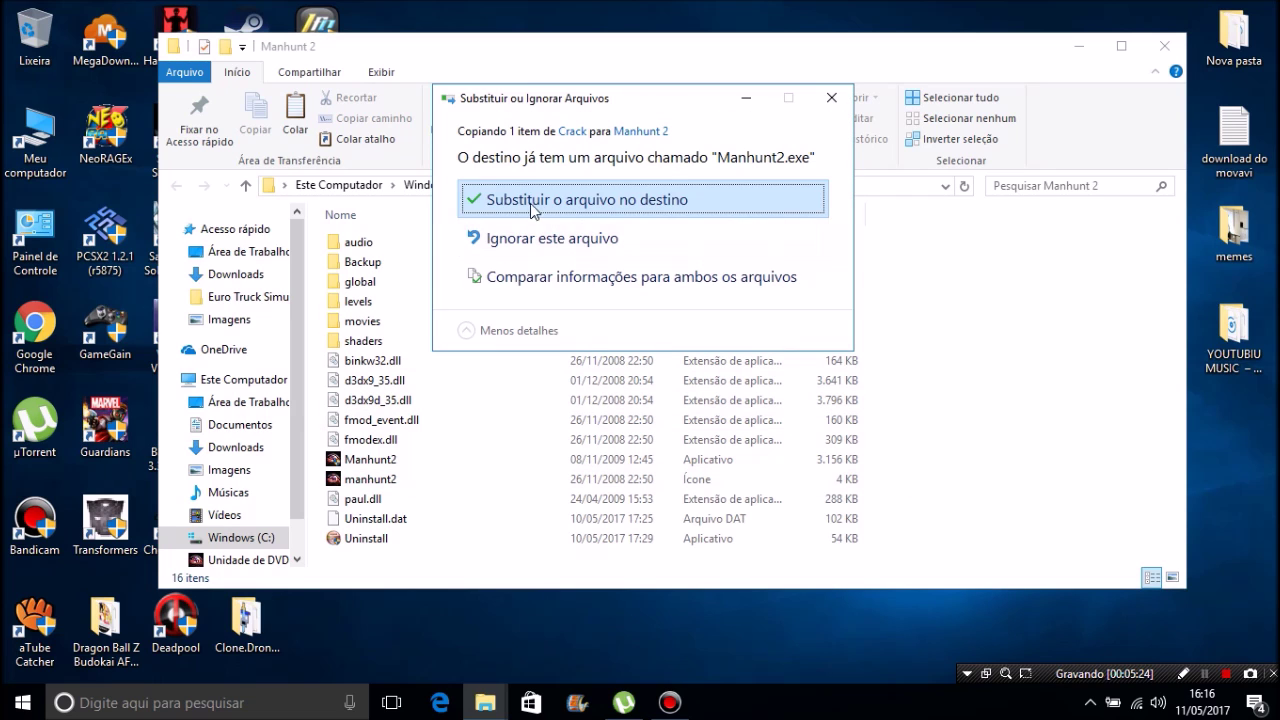
{"action": "left_click", "coordinate": [590, 208]}
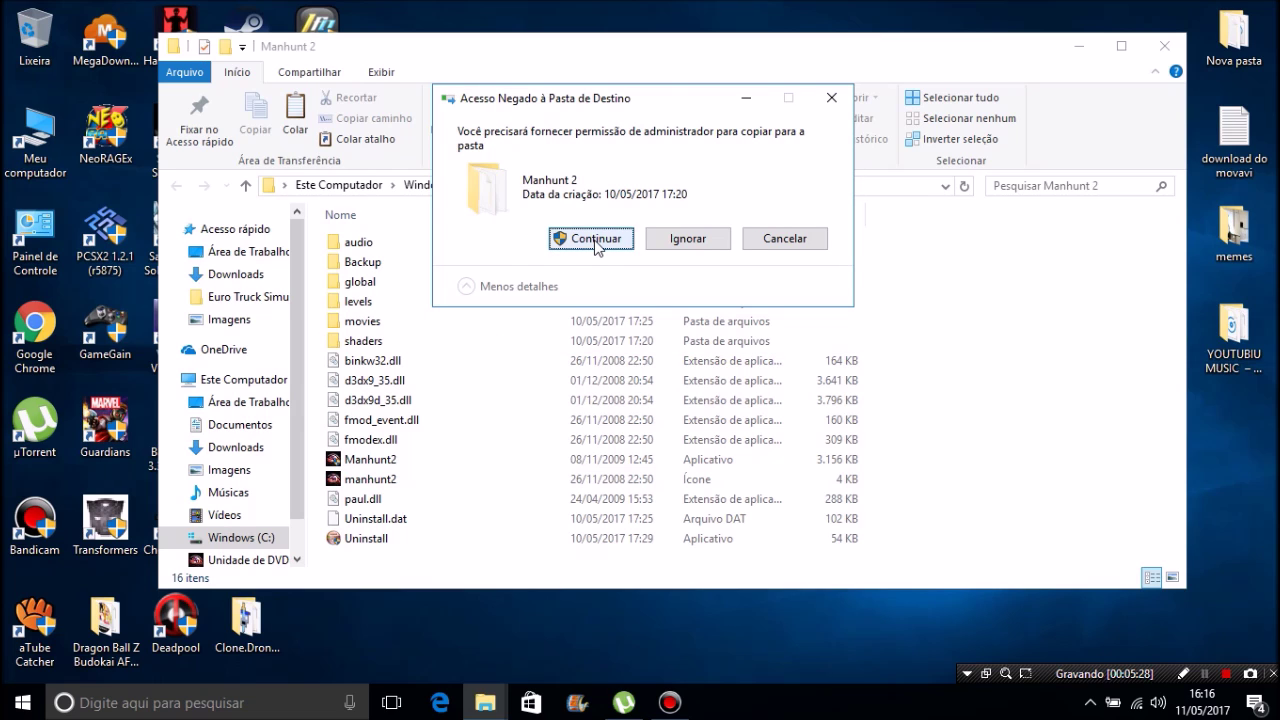
{"action": "left_click", "coordinate": [596, 243]}
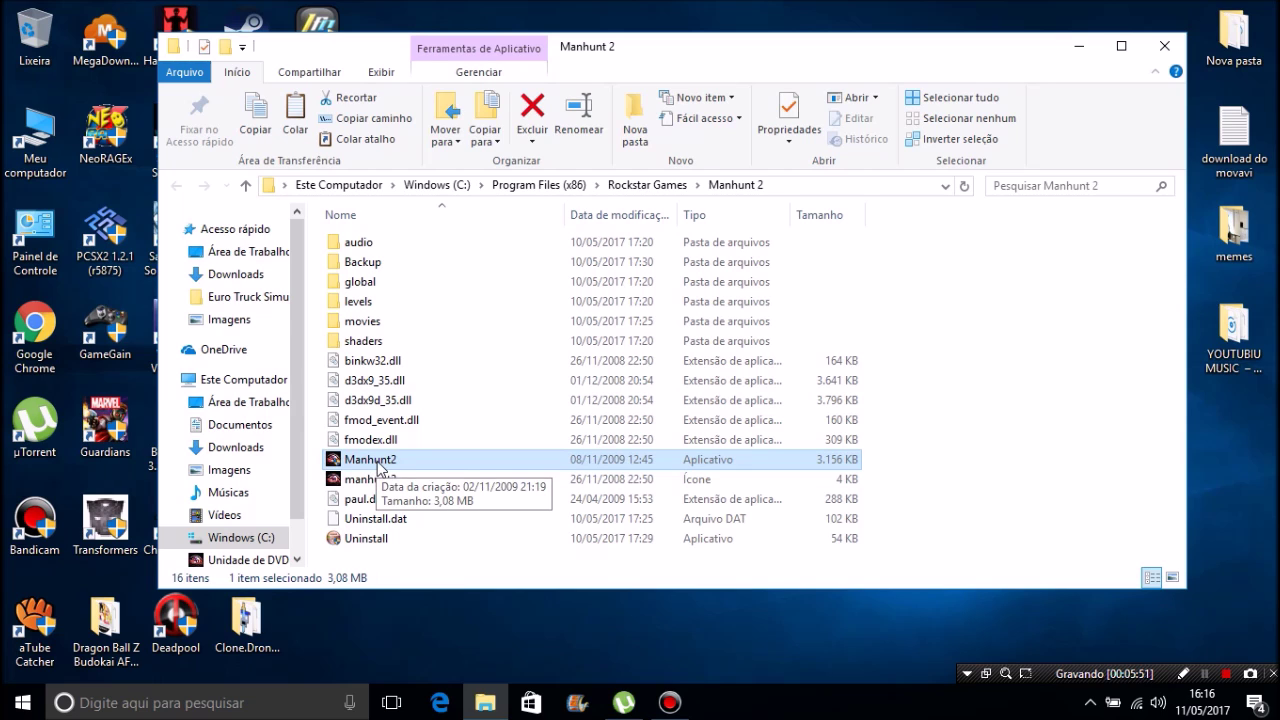
Create a desktop shortcut to the Manhunt2 application in the game's installation folder
{"action": "left_click", "coordinate": [439, 468]}
{"action": "right_click", "coordinate": [440, 470]}
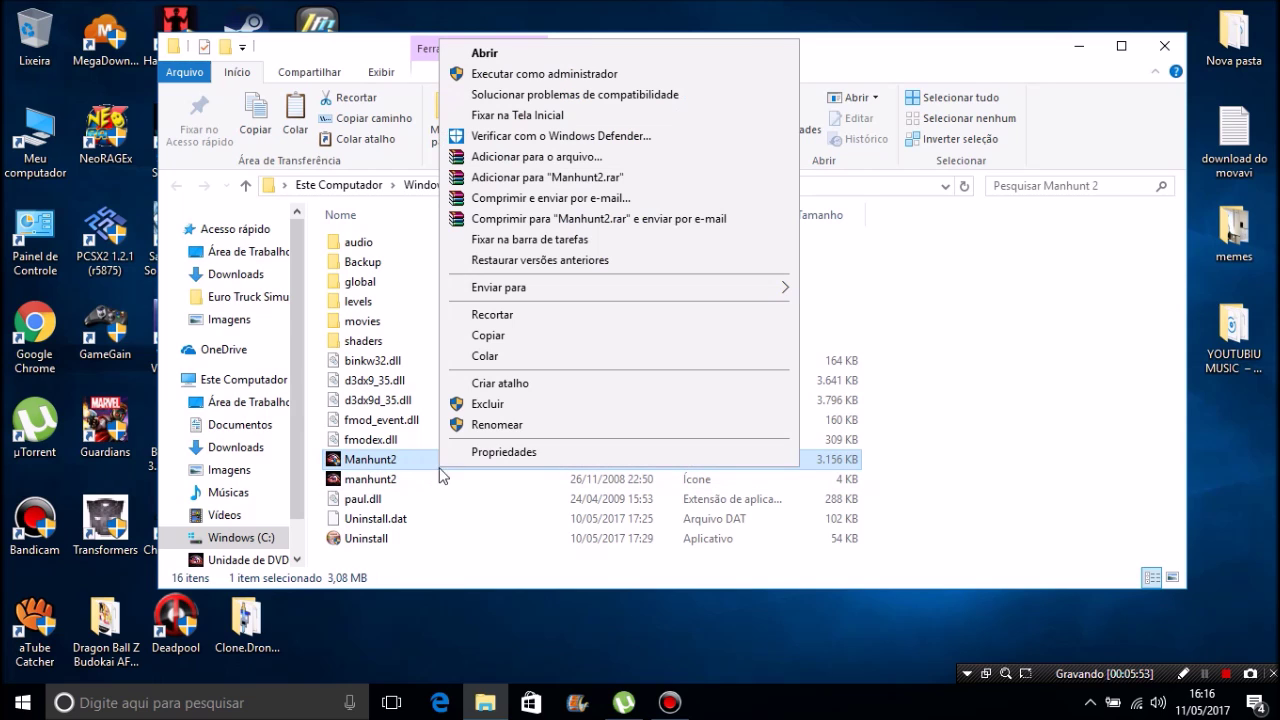
{"action": "mouse_move", "coordinate": [562, 288]}
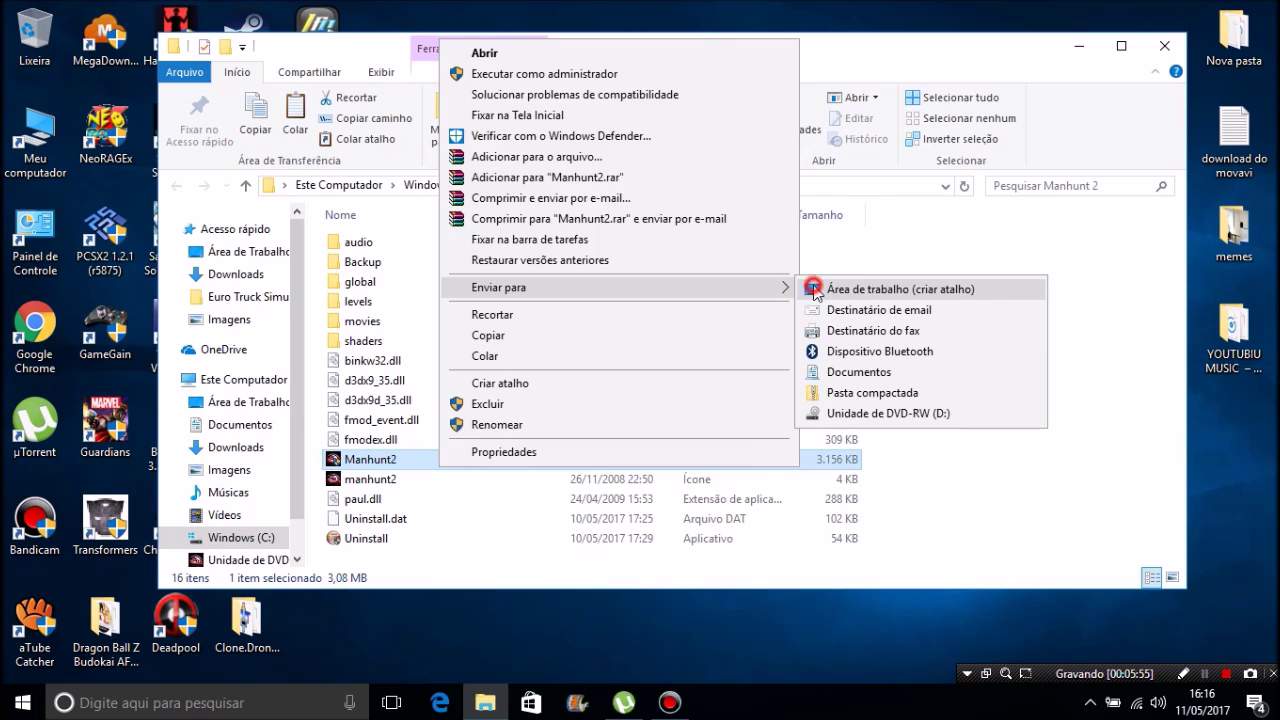
{"action": "left_click", "coordinate": [815, 290]}
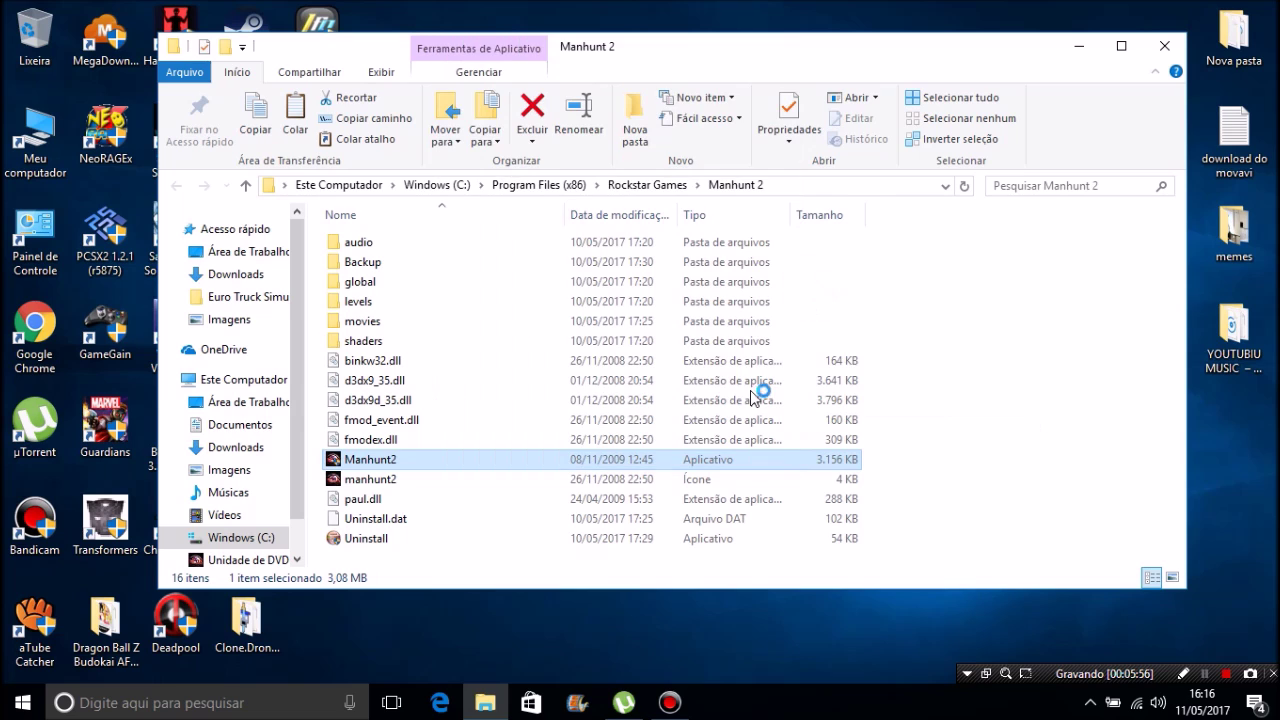
Compare the Manhunt2 application with the manhunt2 icon file by their type, and close the folder window
{"action": "left_click", "coordinate": [465, 517]}
{"action": "left_click", "coordinate": [333, 476]}
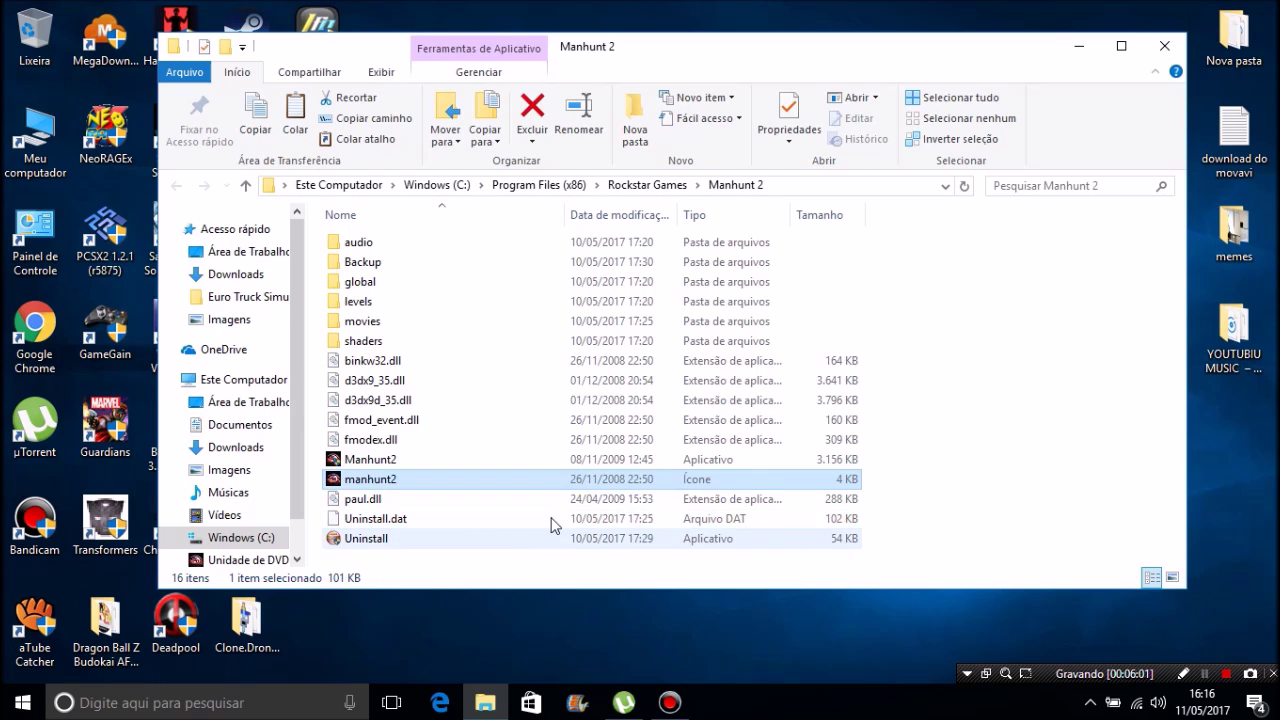
{"action": "left_click", "coordinate": [685, 462]}
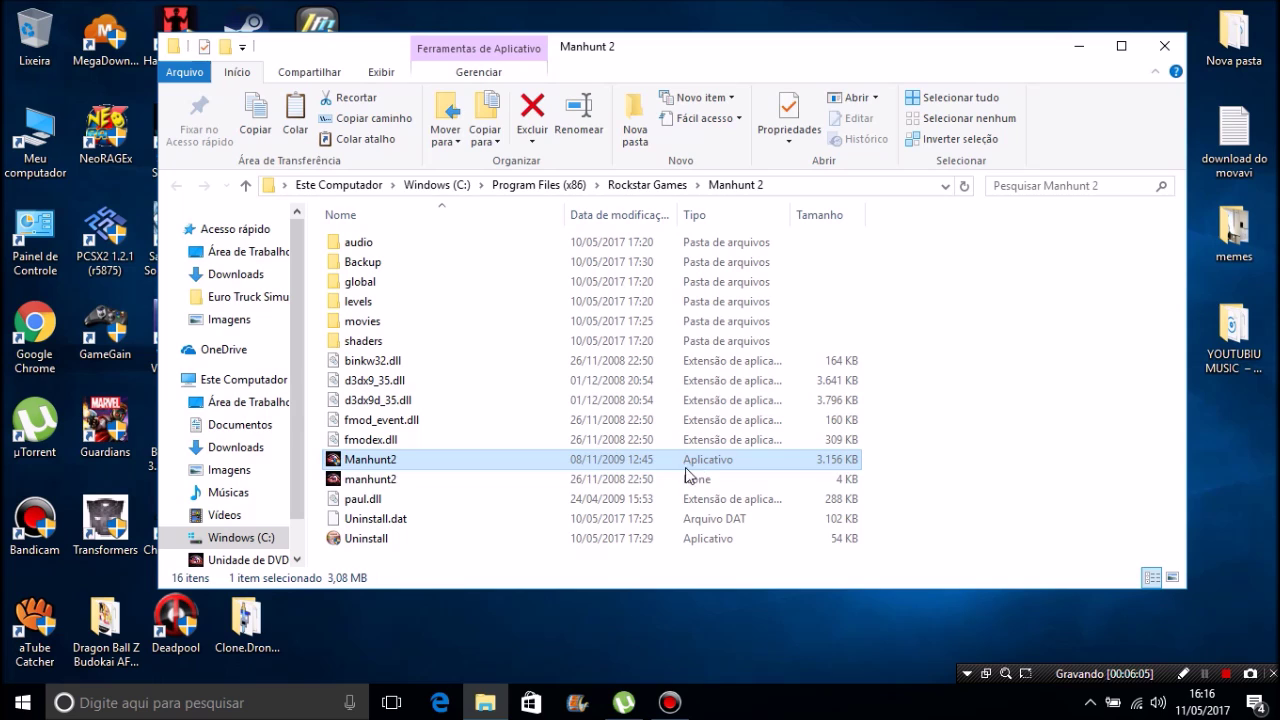
{"action": "left_click", "coordinate": [660, 482]}
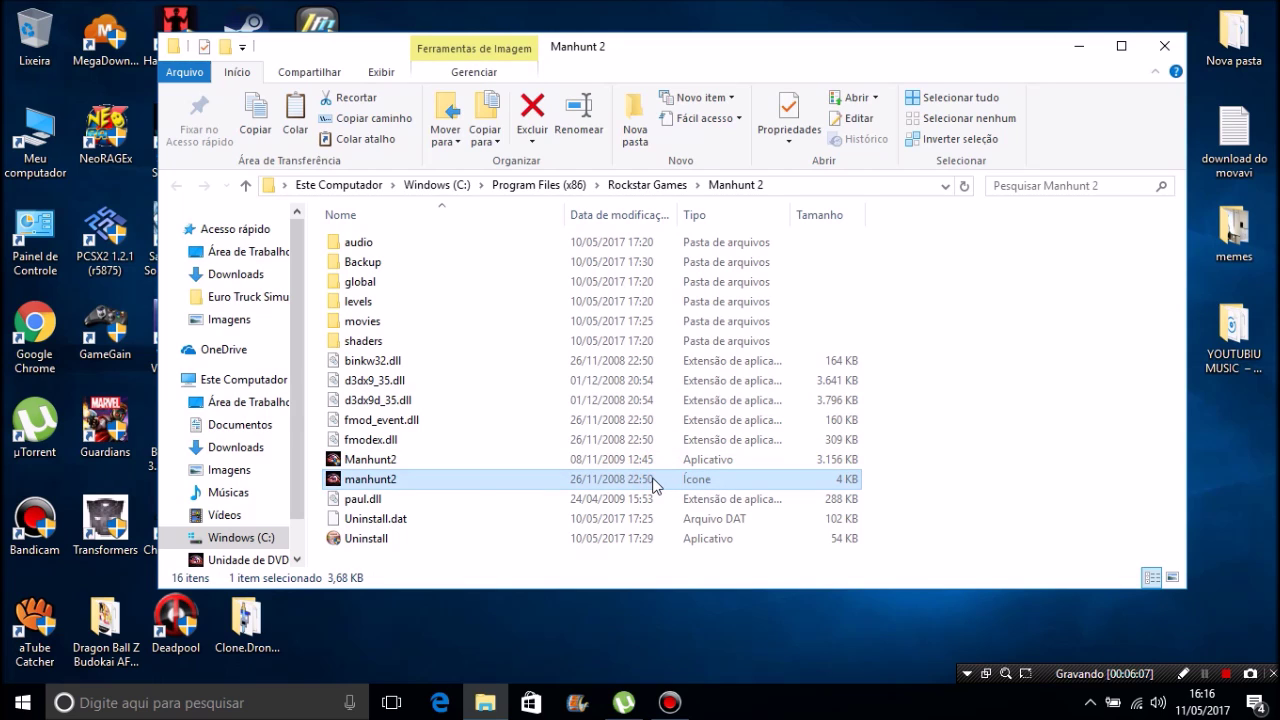
{"action": "left_click", "coordinate": [487, 466]}
{"action": "left_click", "coordinate": [484, 486]}
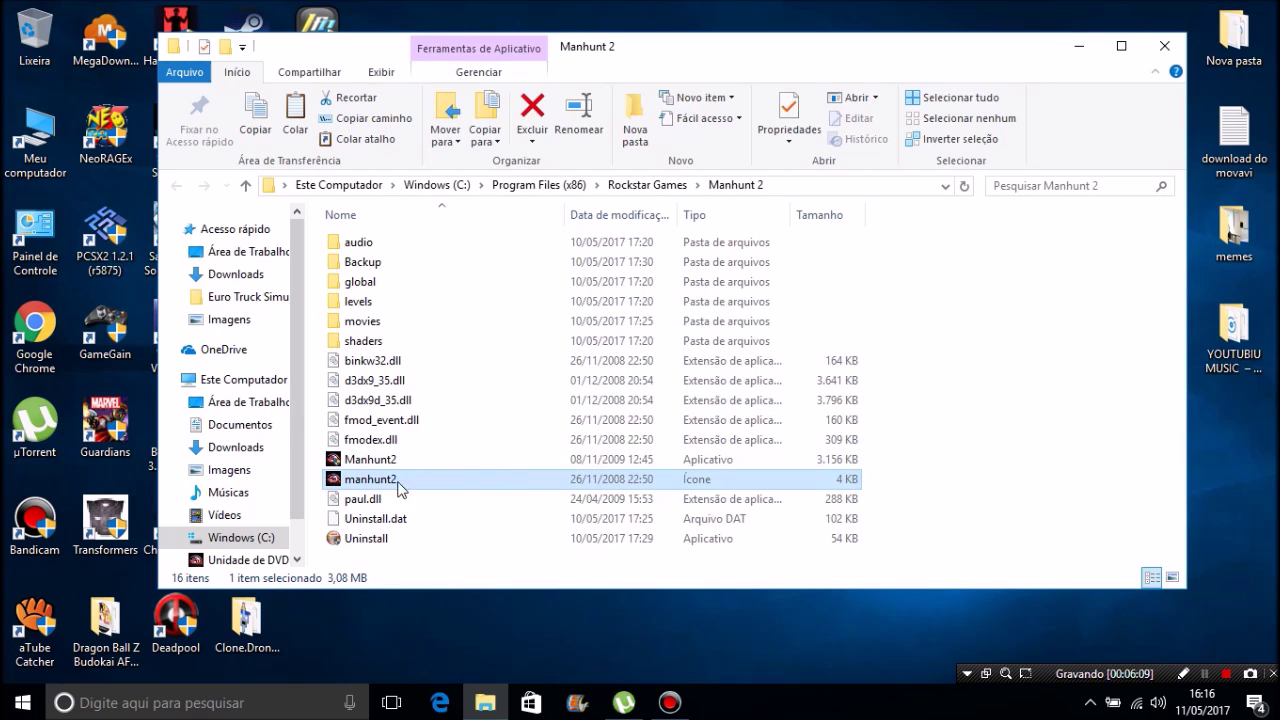
{"action": "left_click", "coordinate": [360, 461]}
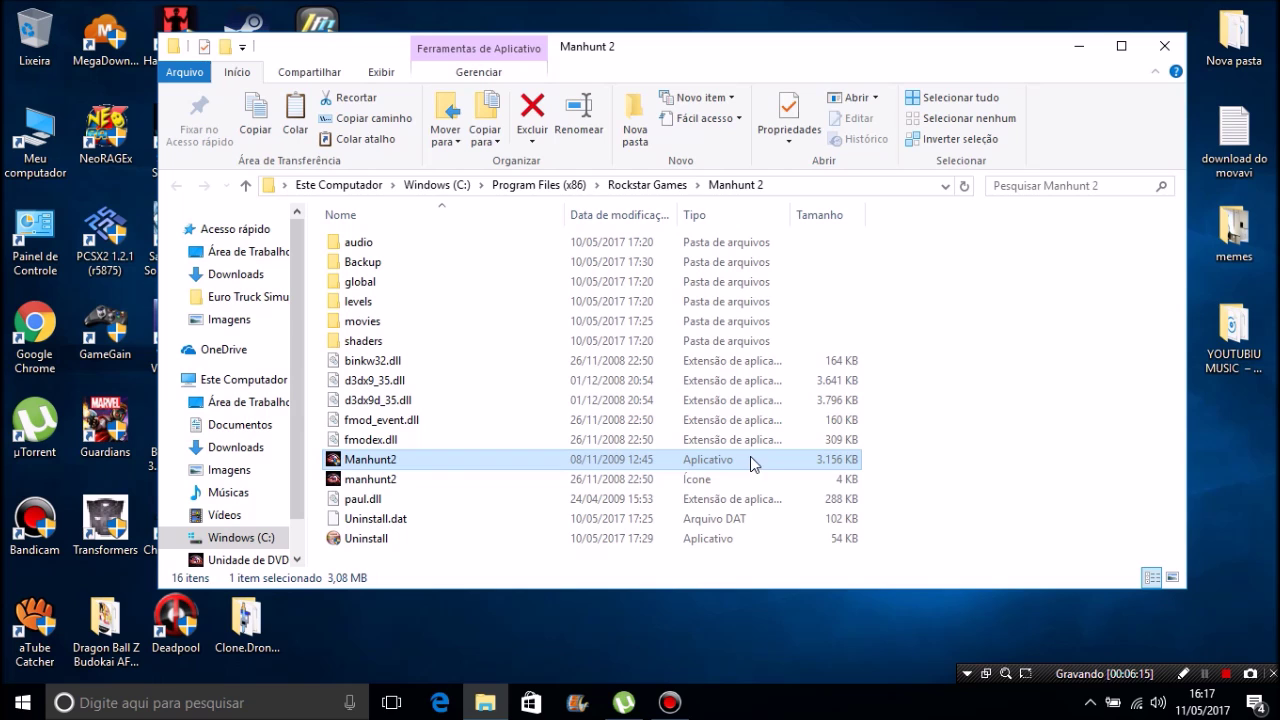
{"action": "left_click", "coordinate": [1160, 46]}
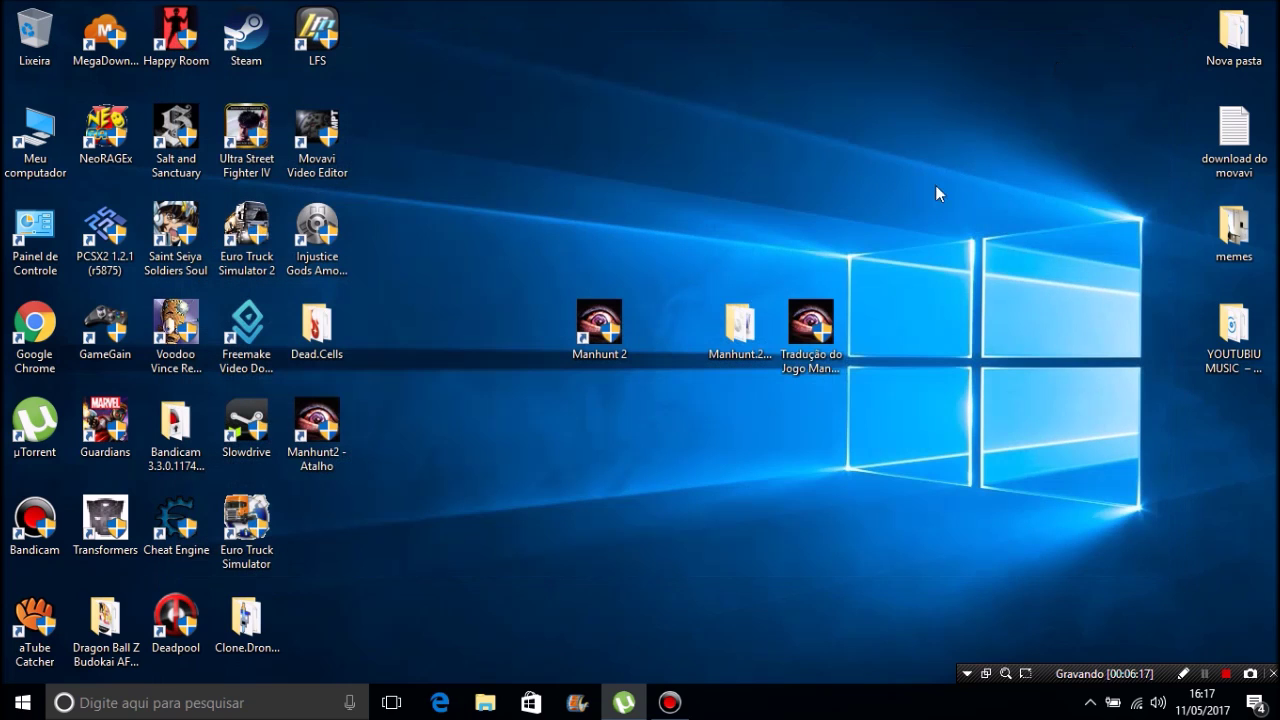
Delete the old Manhunt 2 shortcut from the desktop
{"action": "left_click", "coordinate": [611, 513]}
{"action": "left_click", "coordinate": [600, 330]}
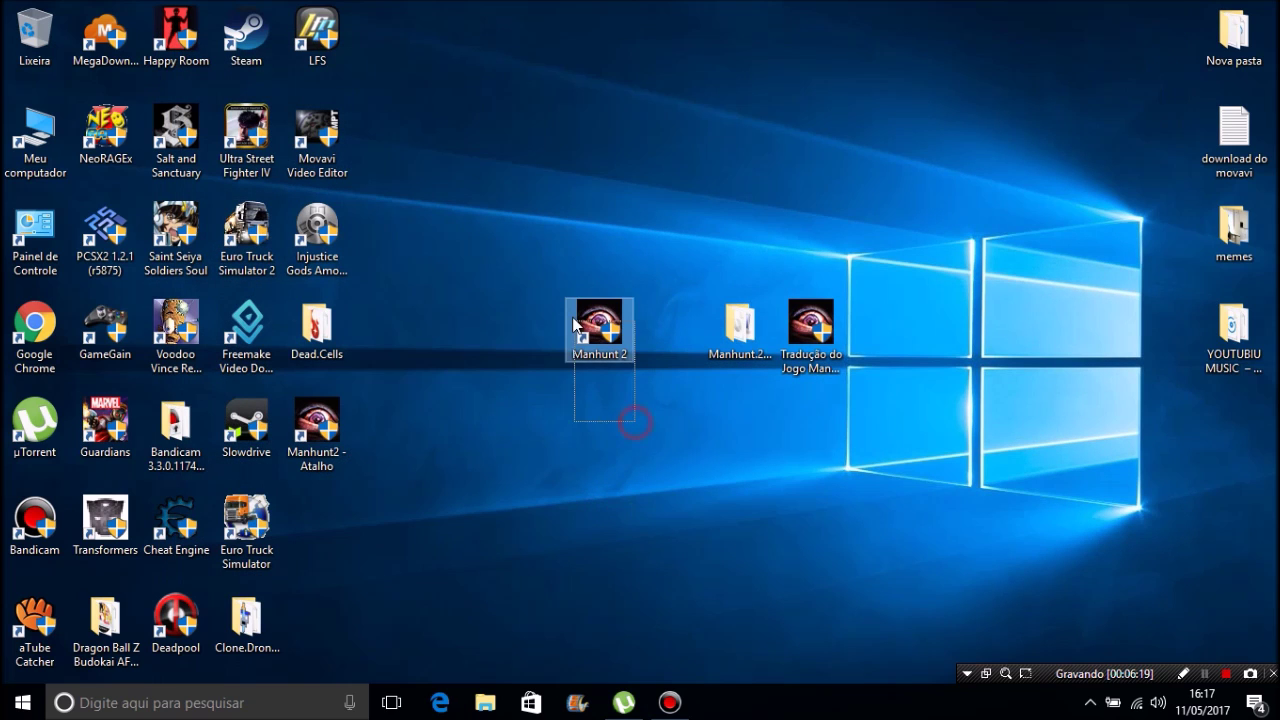
{"action": "right_click", "coordinate": [604, 343]}
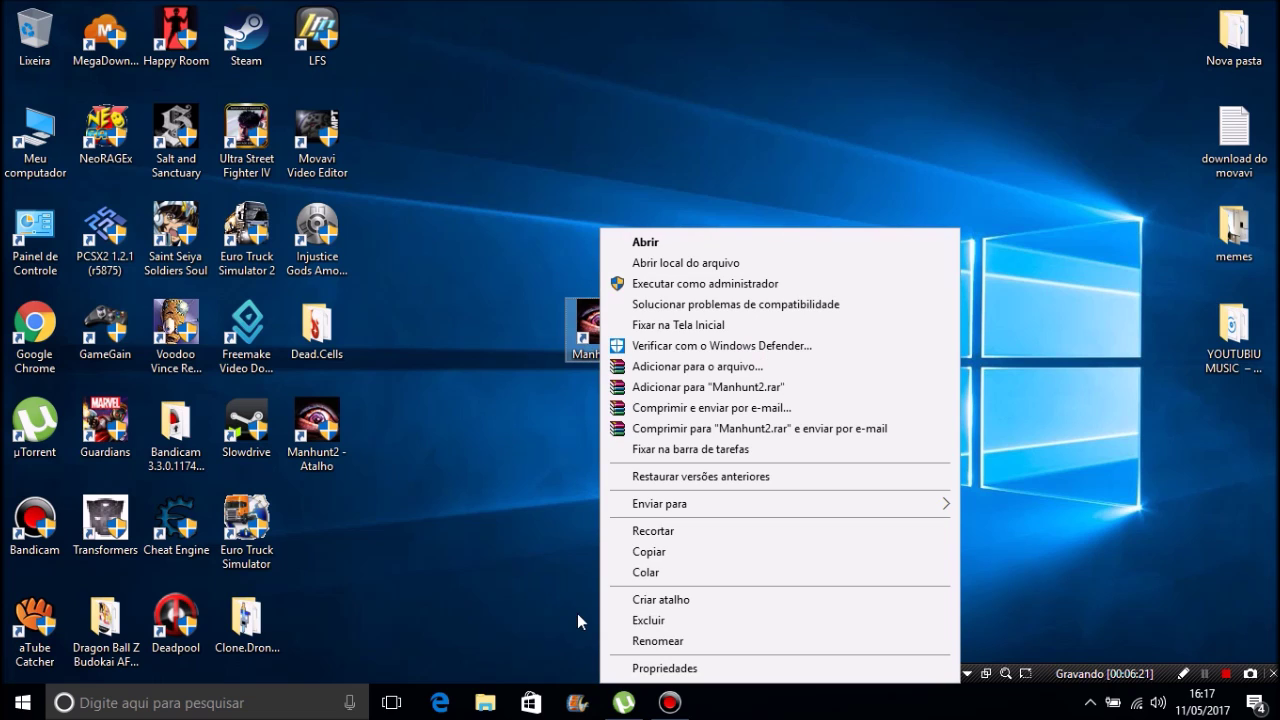
{"action": "left_click", "coordinate": [625, 617]}
Move the Manhunt2 - Atalho shortcut to the middle of the desktop and rename it Manhunt 2 in its properties, reusing the folder name from its target path
{"action": "left_click_drag", "start_coordinate": [325, 438], "coordinate": [524, 330]}
{"action": "right_click", "coordinate": [527, 316]}
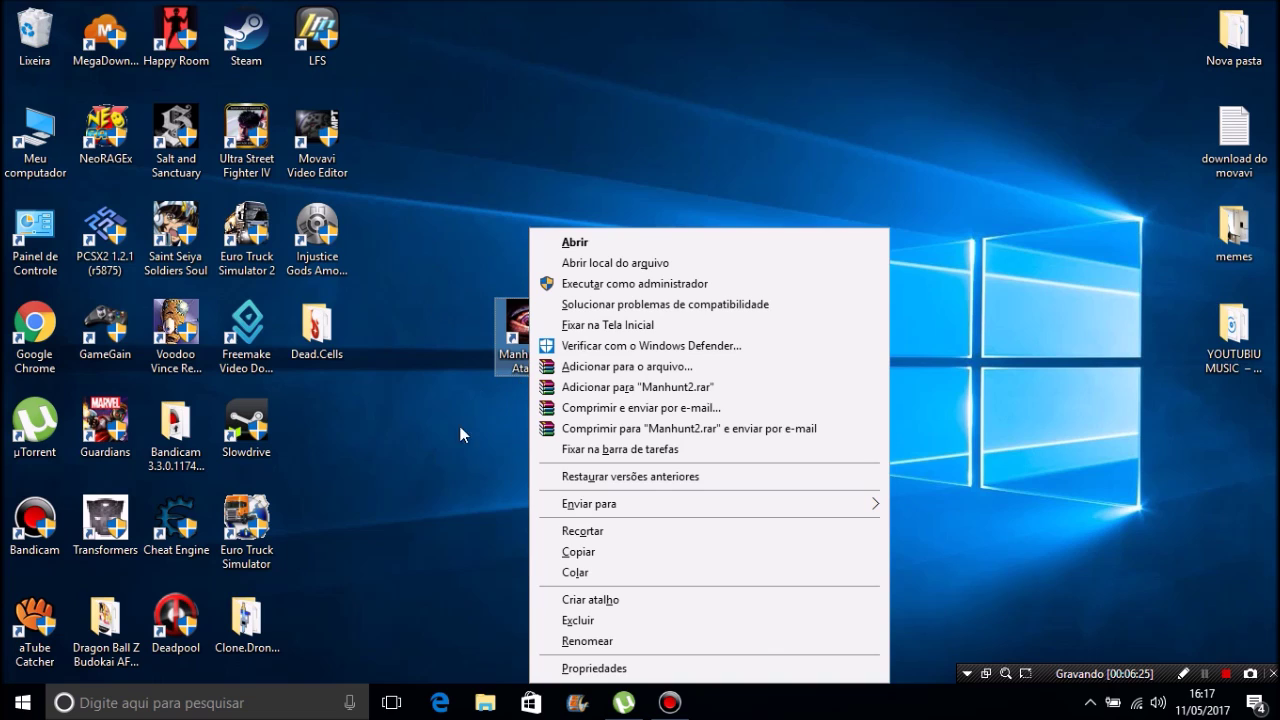
{"action": "left_click", "coordinate": [653, 678]}
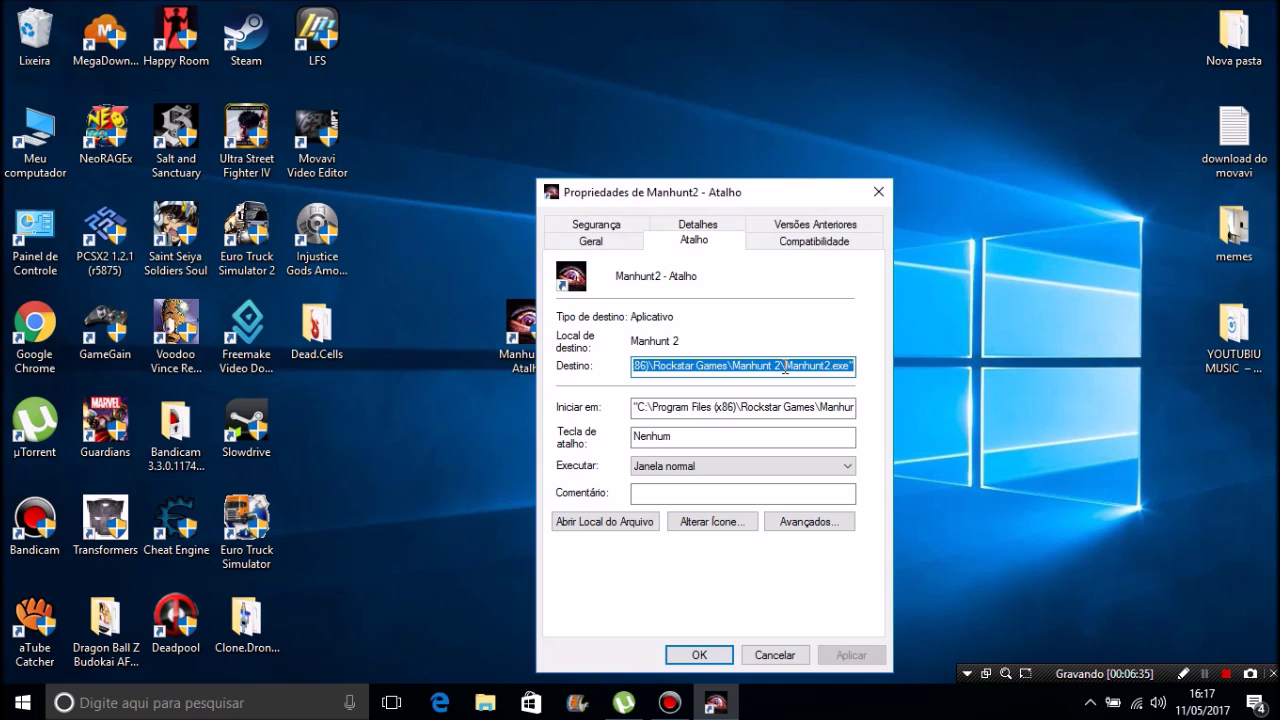
{"action": "left_click_drag", "start_coordinate": [781, 366], "coordinate": [737, 357]}
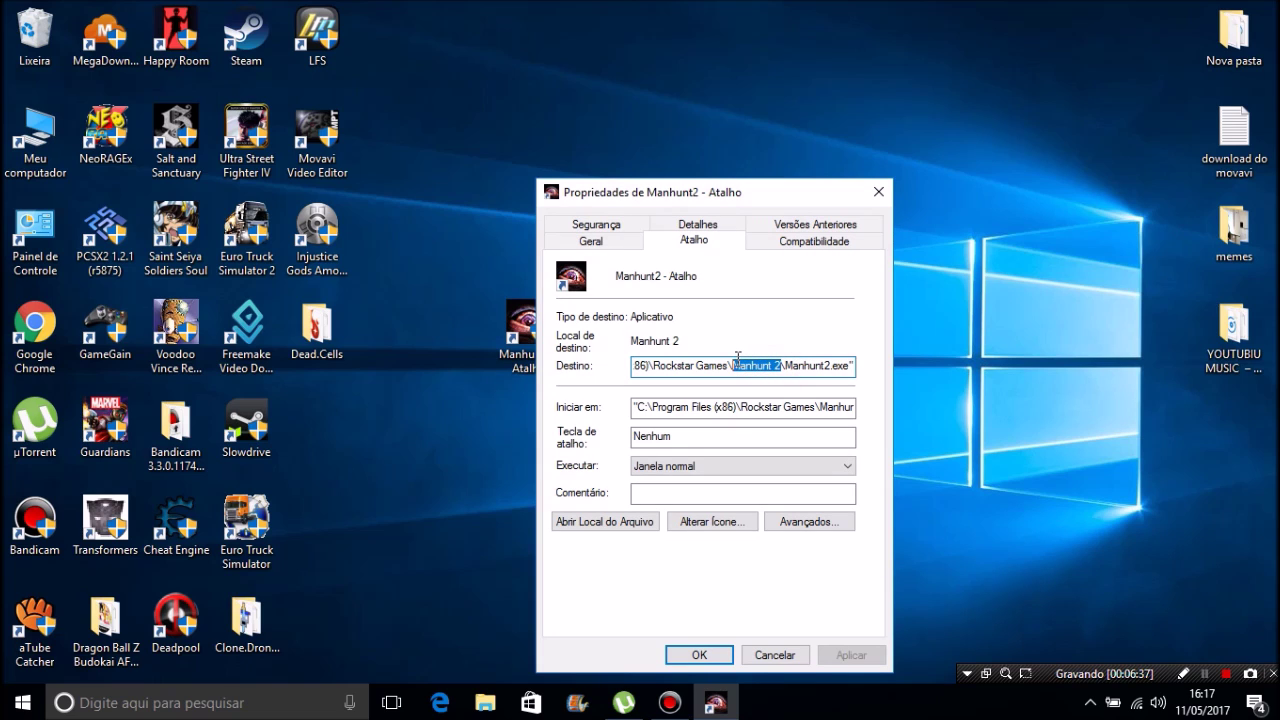
{"action": "right_click", "coordinate": [736, 360]}
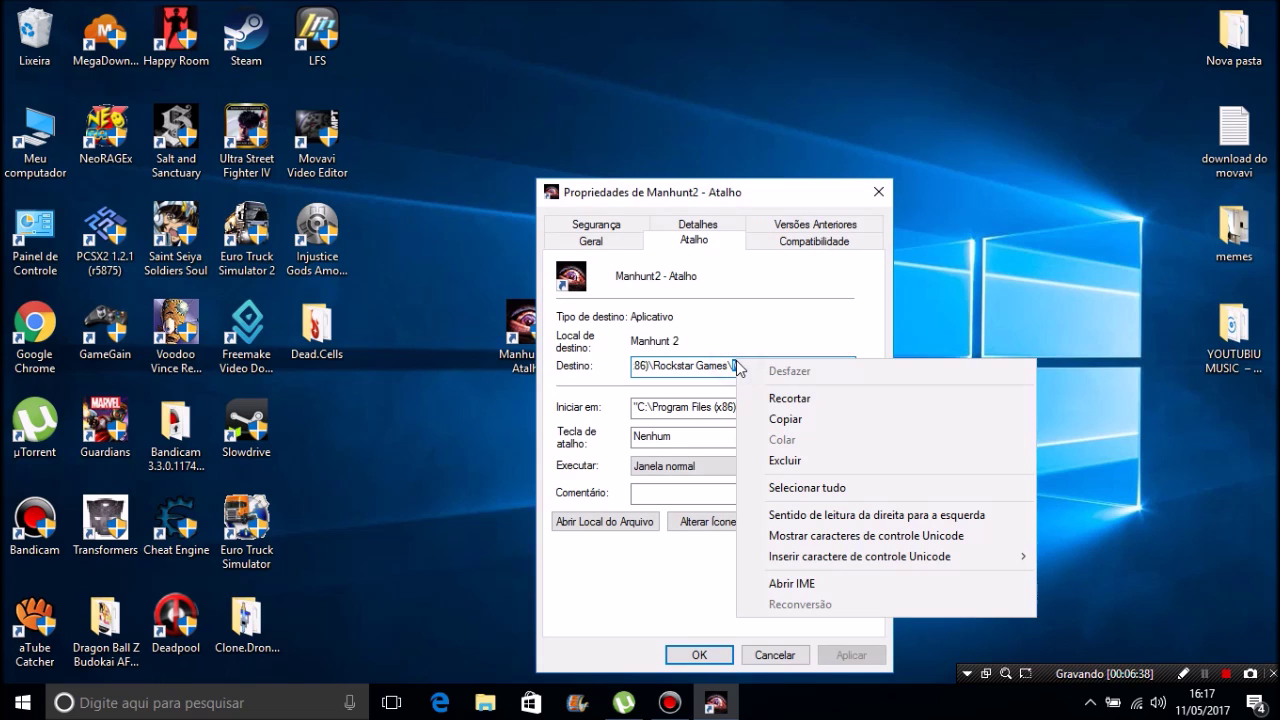
{"action": "left_click", "coordinate": [752, 418]}
{"action": "left_click", "coordinate": [591, 241]}
{"action": "left_click_drag", "start_coordinate": [718, 270], "coordinate": [502, 274]}
{"action": "key", "text": "ctrl+v"}
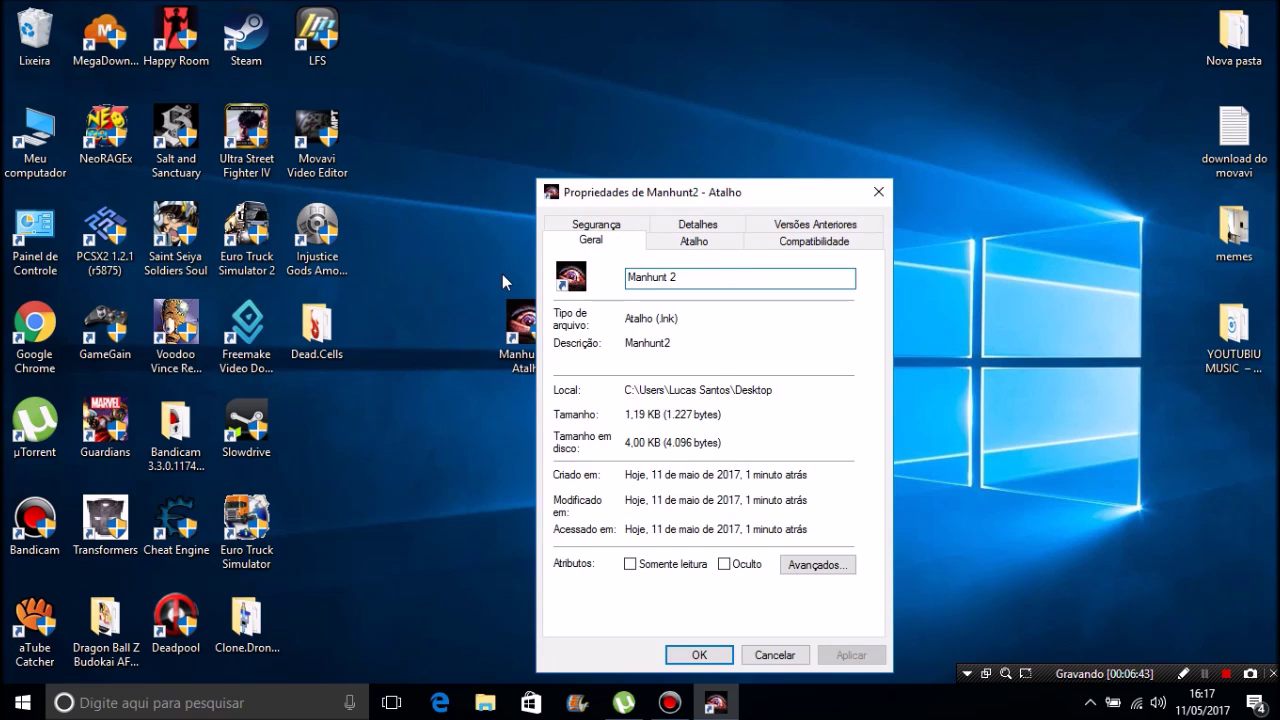
Check that the shortcut's compatibility settings run the program as administrator, and save its properties
{"action": "left_click", "coordinate": [774, 244]}
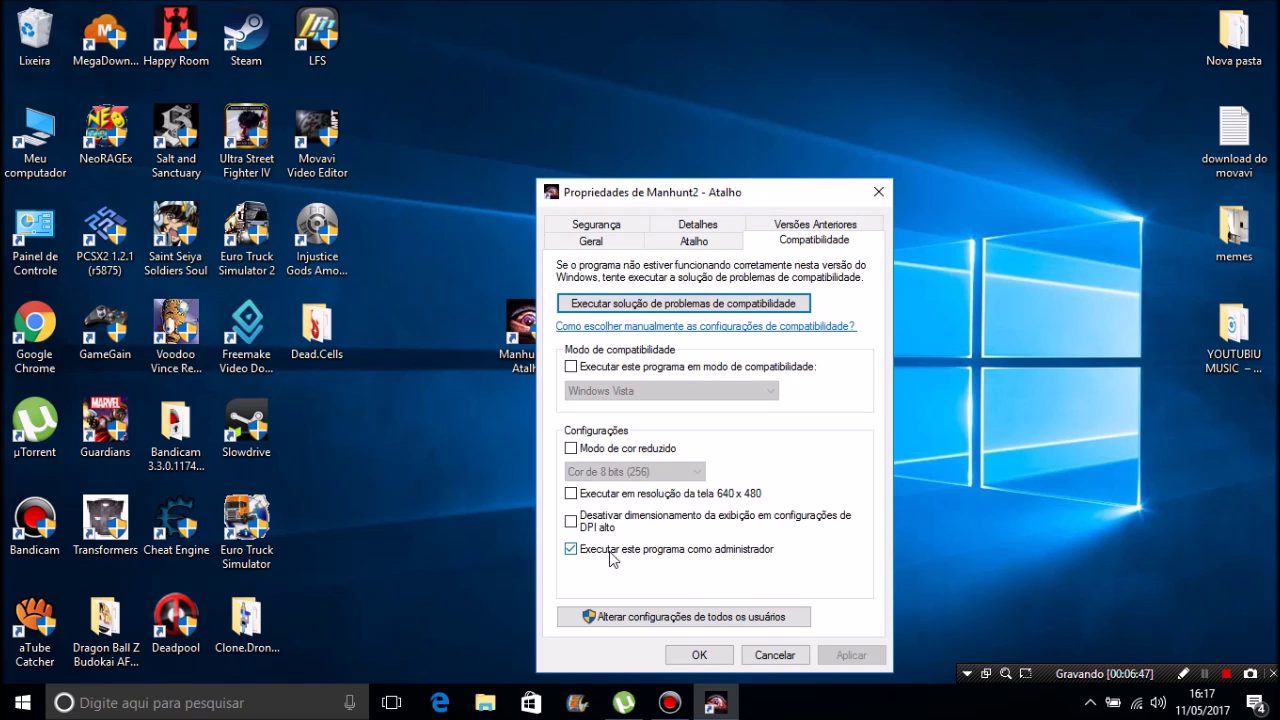
{"action": "left_click", "coordinate": [690, 651]}
{"action": "left_click", "coordinate": [664, 522]}
Run the Tradução do Jogo Manhunt 2 (PC) installer on the desktop as administrator
{"action": "left_click", "coordinate": [818, 364]}
{"action": "double_click", "coordinate": [815, 335]}
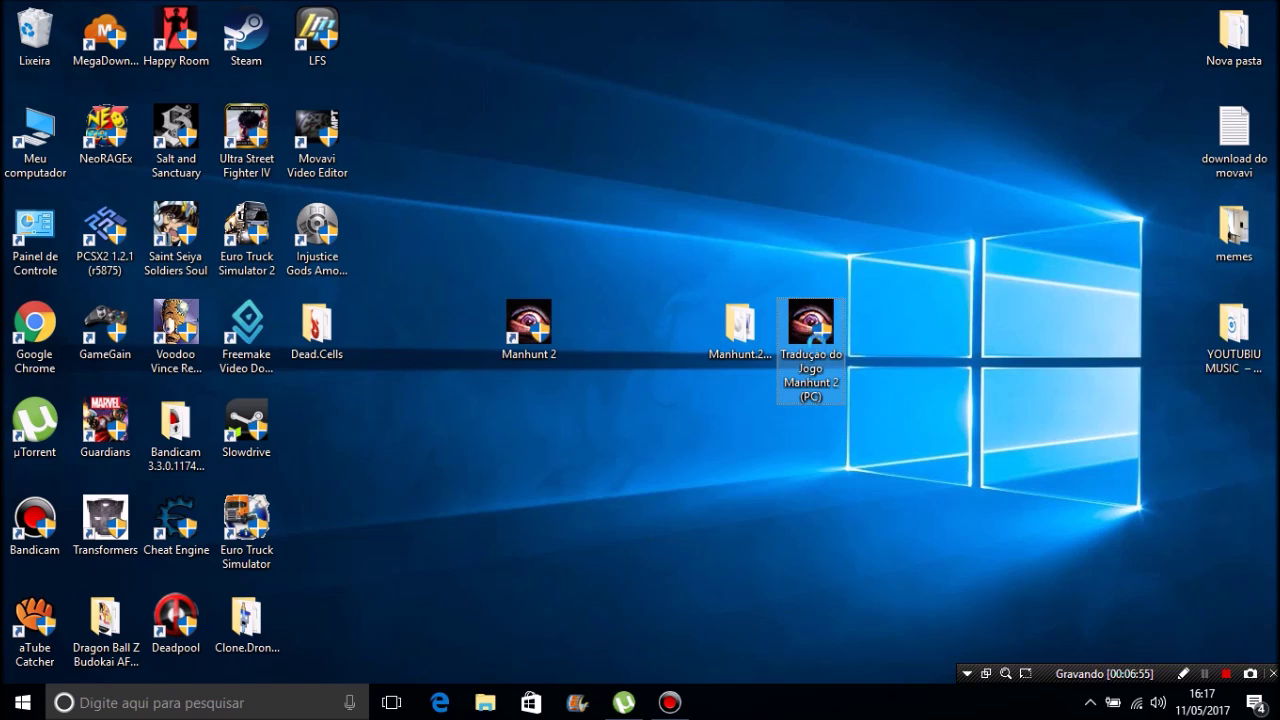
{"action": "right_click", "coordinate": [808, 300]}
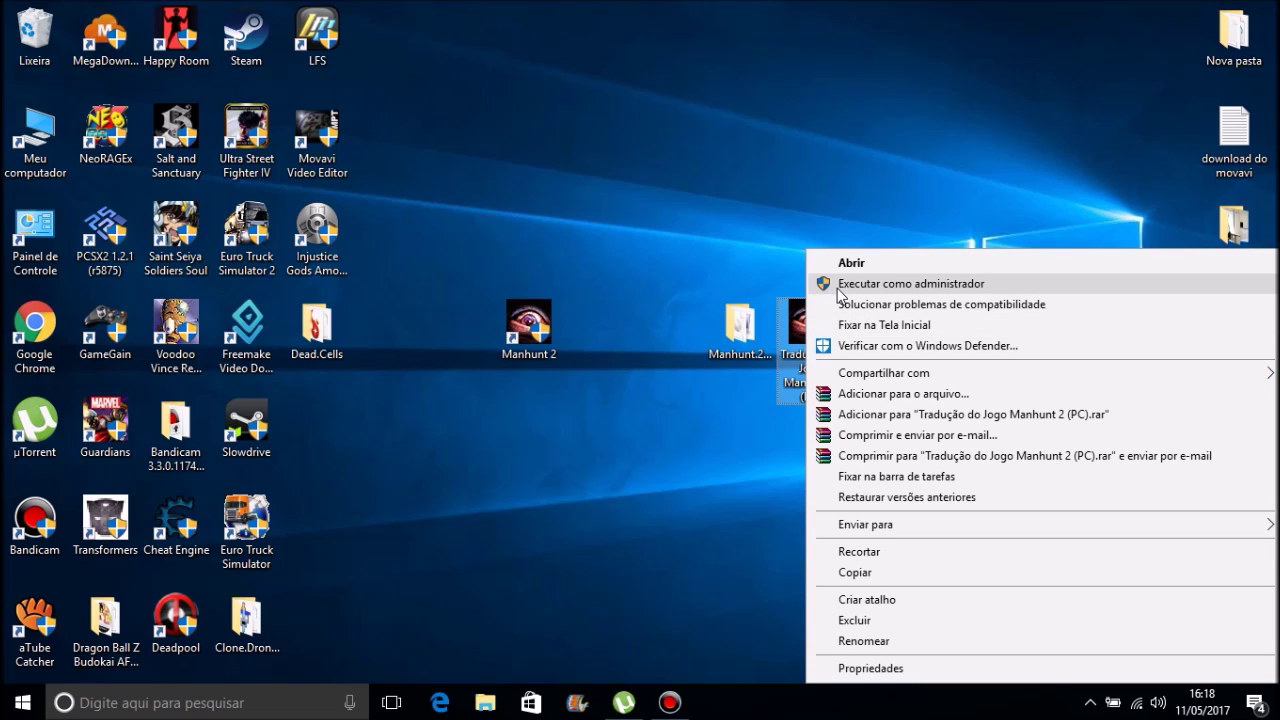
{"action": "left_click", "coordinate": [838, 287]}
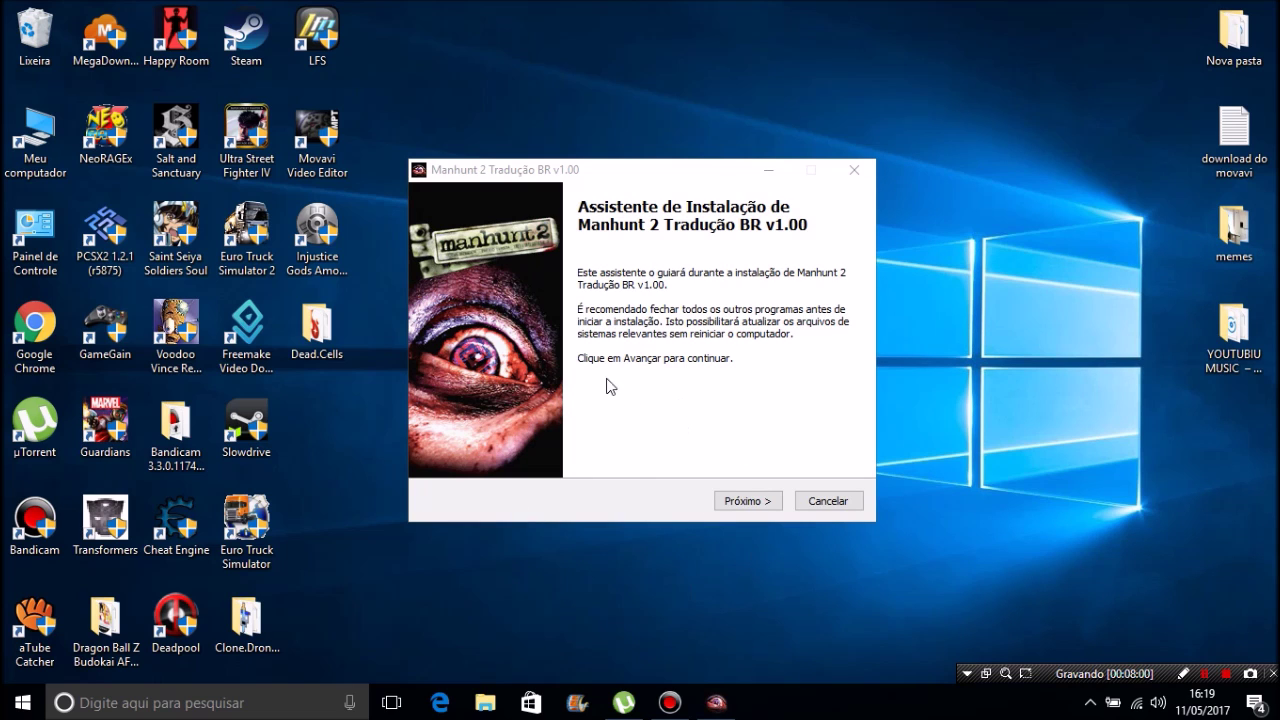
Advance the translation installer through its welcome, license and technical notes pages, and check the proposed destination folder path
{"action": "left_click", "coordinate": [742, 502]}
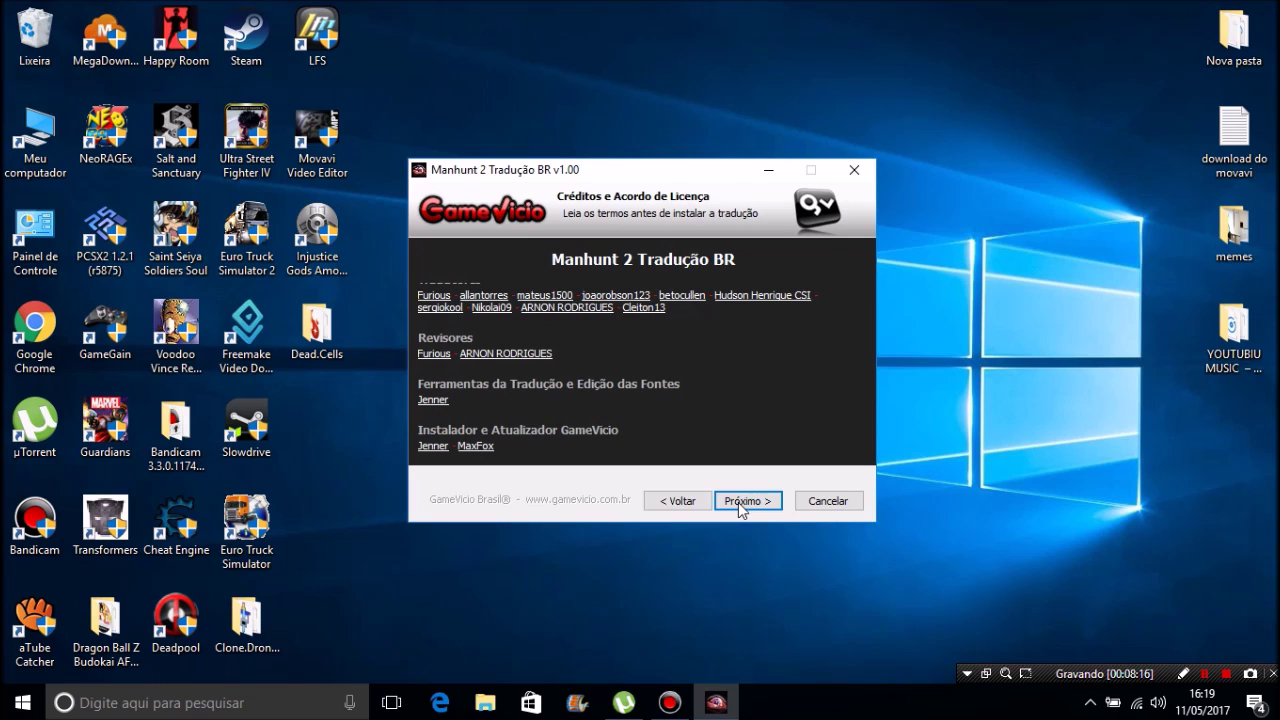
{"action": "left_click", "coordinate": [738, 502]}
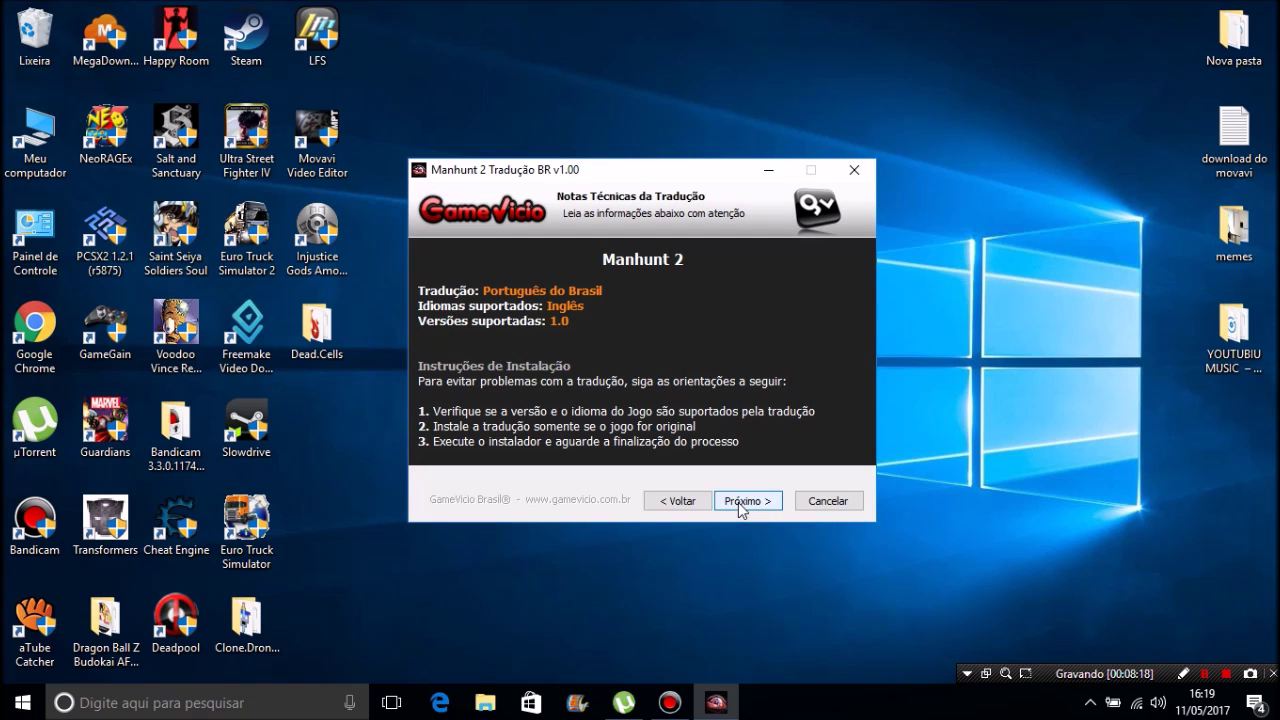
{"action": "left_click", "coordinate": [738, 502]}
{"action": "left_click_drag", "start_coordinate": [705, 391], "coordinate": [453, 385]}
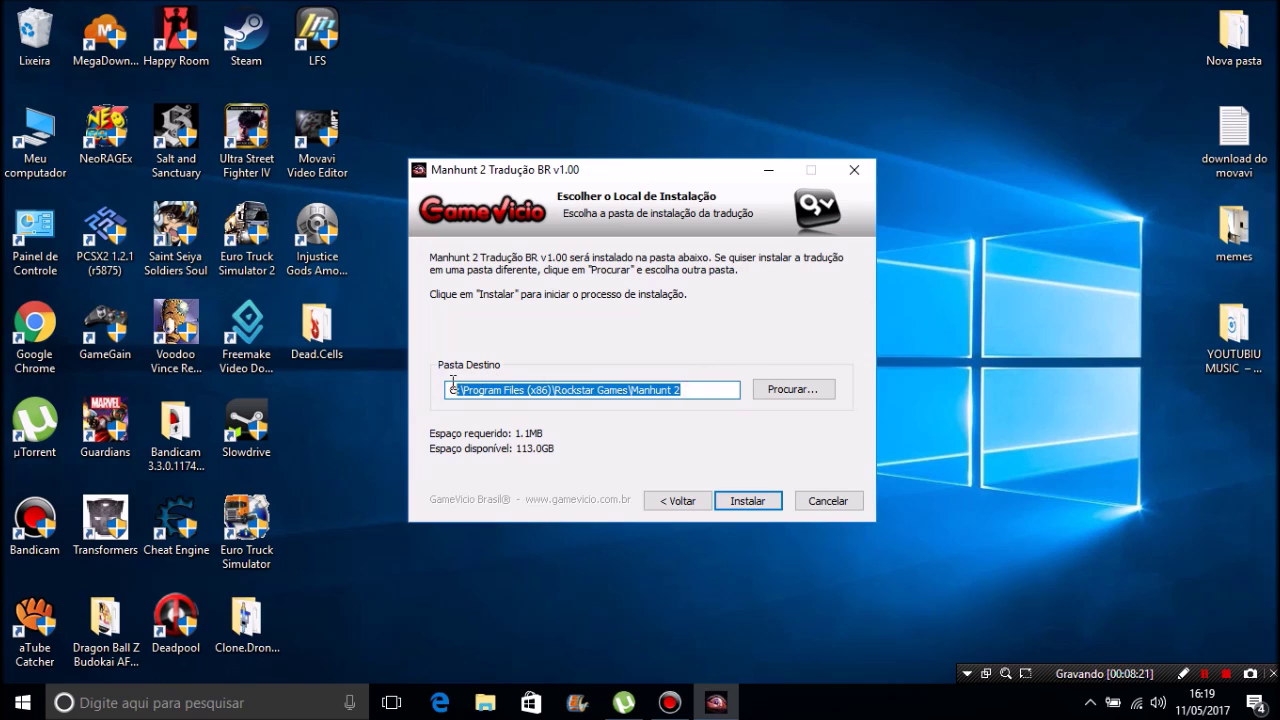
{"action": "left_click", "coordinate": [680, 390]}
{"action": "left_click", "coordinate": [603, 390]}
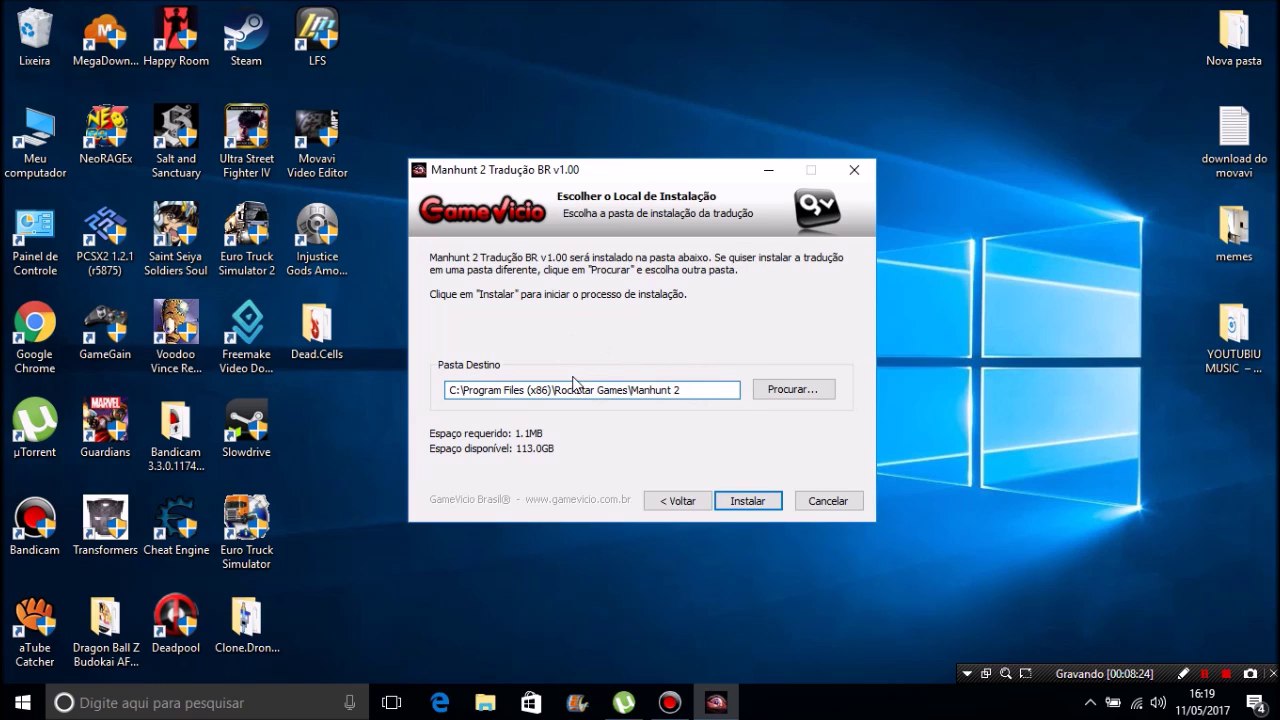
{"action": "left_click_drag", "start_coordinate": [710, 390], "coordinate": [440, 393]}
{"action": "left_click", "coordinate": [572, 390]}
{"action": "double_click", "coordinate": [687, 392]}
{"action": "left_click", "coordinate": [714, 391]}
Browse drive C: to Program Files (x86)\Rockstar Games and choose the Manhunt 2 folder as the translation's destination
{"action": "left_click", "coordinate": [787, 392]}
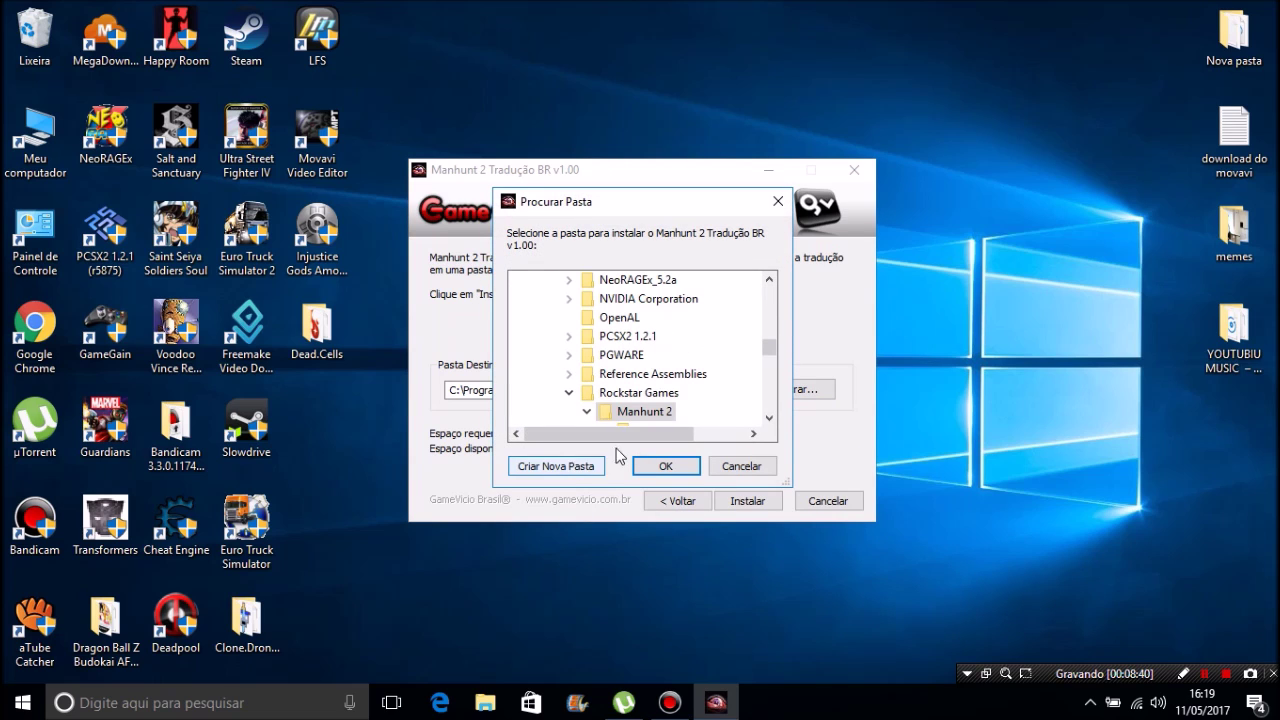
{"action": "left_click", "coordinate": [769, 281]}
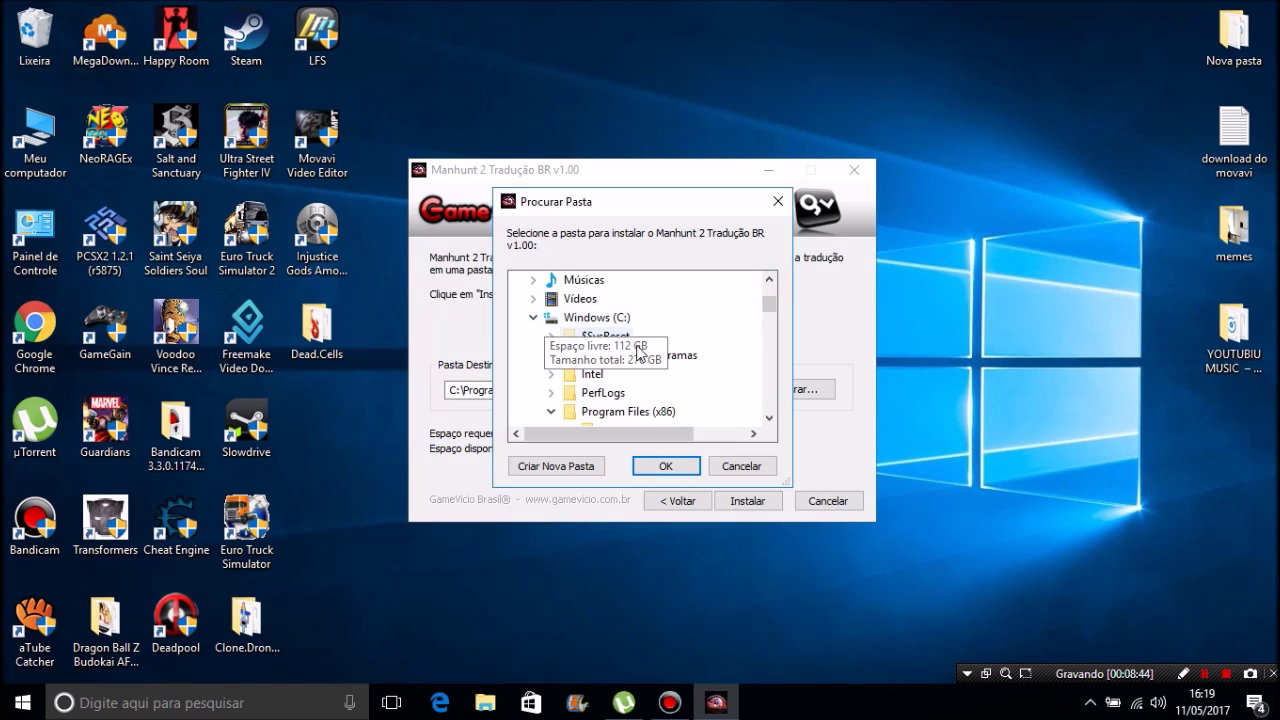
{"action": "left_click", "coordinate": [590, 317]}
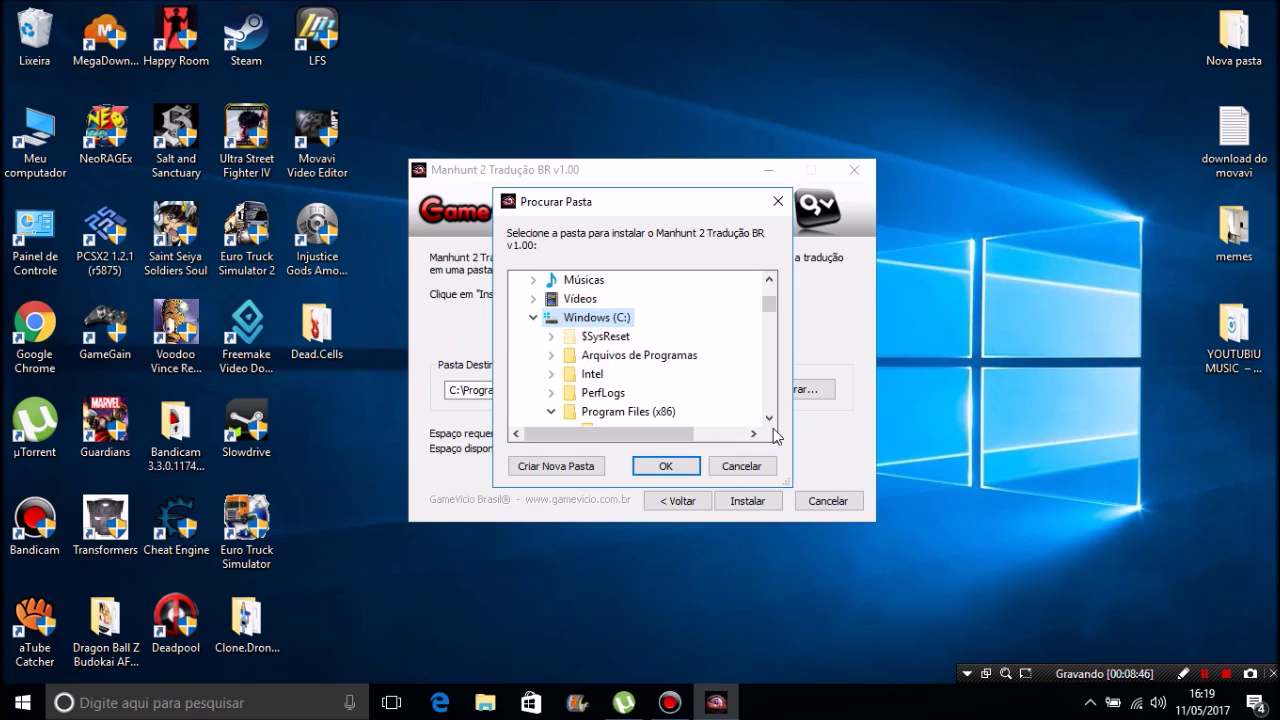
{"action": "left_click", "coordinate": [769, 418]}
{"action": "left_click", "coordinate": [769, 418]}
{"action": "left_click", "coordinate": [769, 418]}
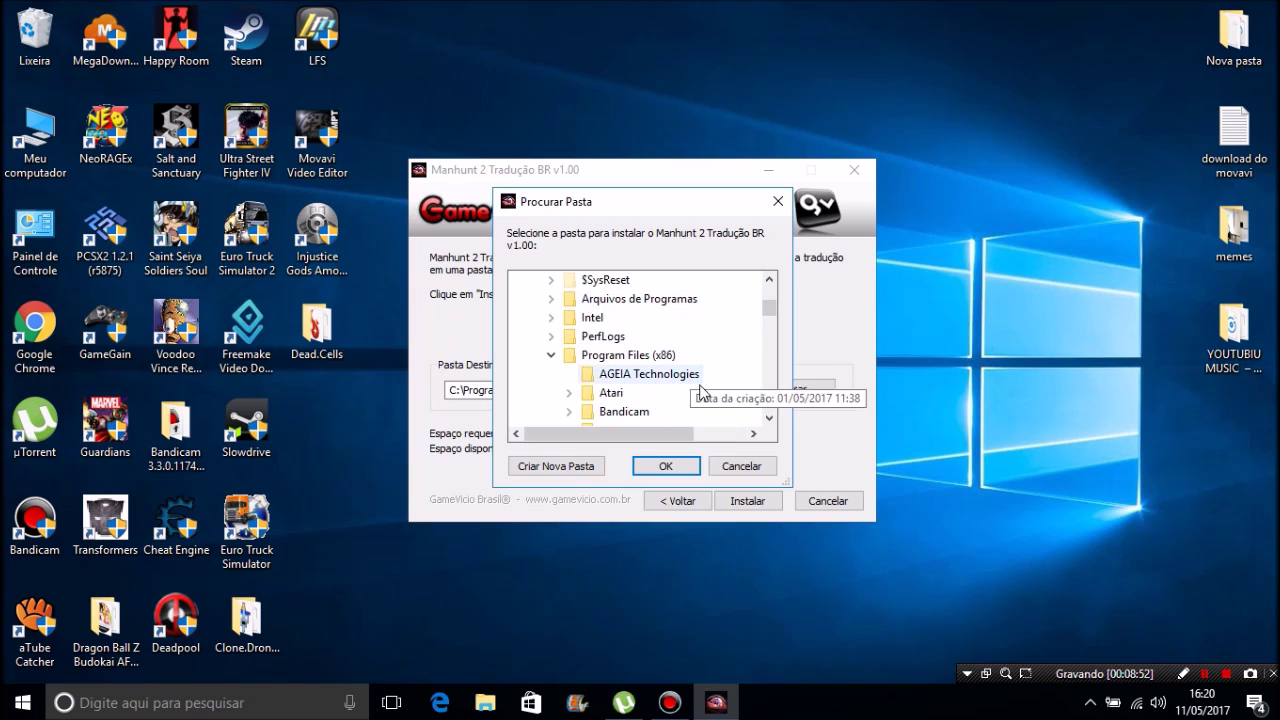
{"action": "left_click", "coordinate": [769, 419]}
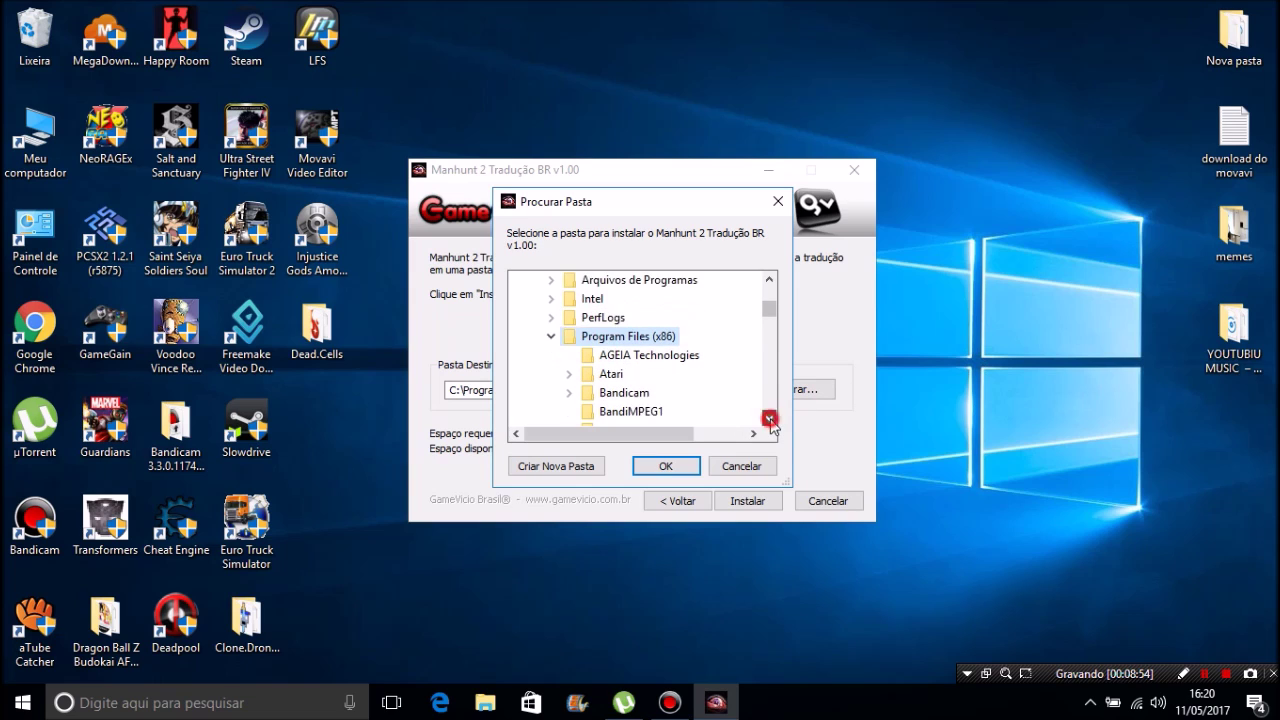
{"action": "left_click_drag", "start_coordinate": [769, 419], "coordinate": [769, 419]}
{"action": "left_click", "coordinate": [612, 378]}
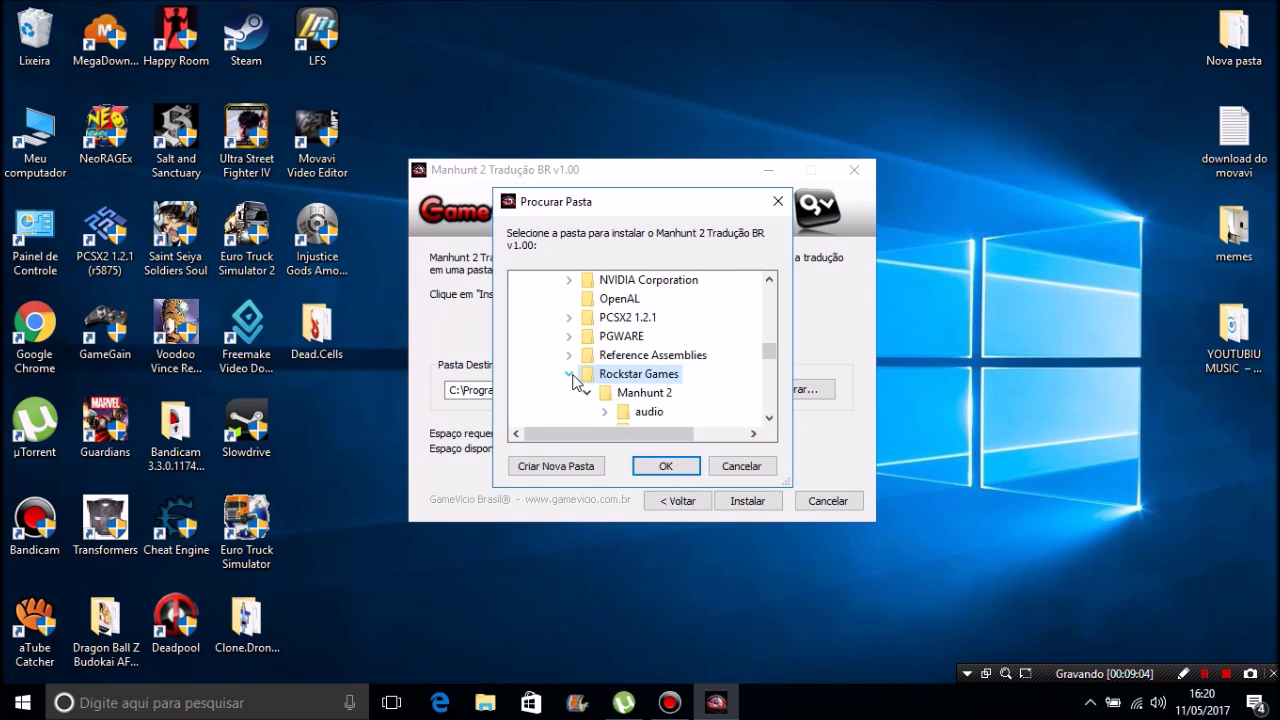
{"action": "left_click", "coordinate": [660, 400]}
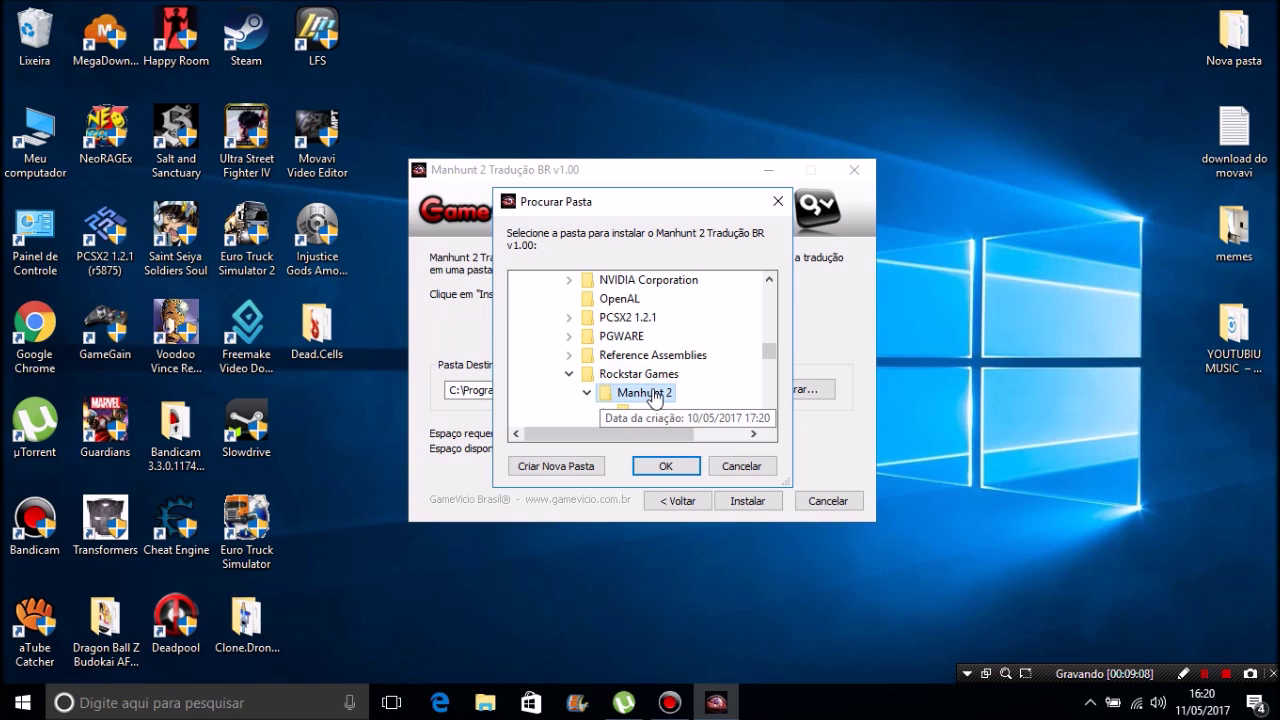
{"action": "left_click", "coordinate": [667, 466]}
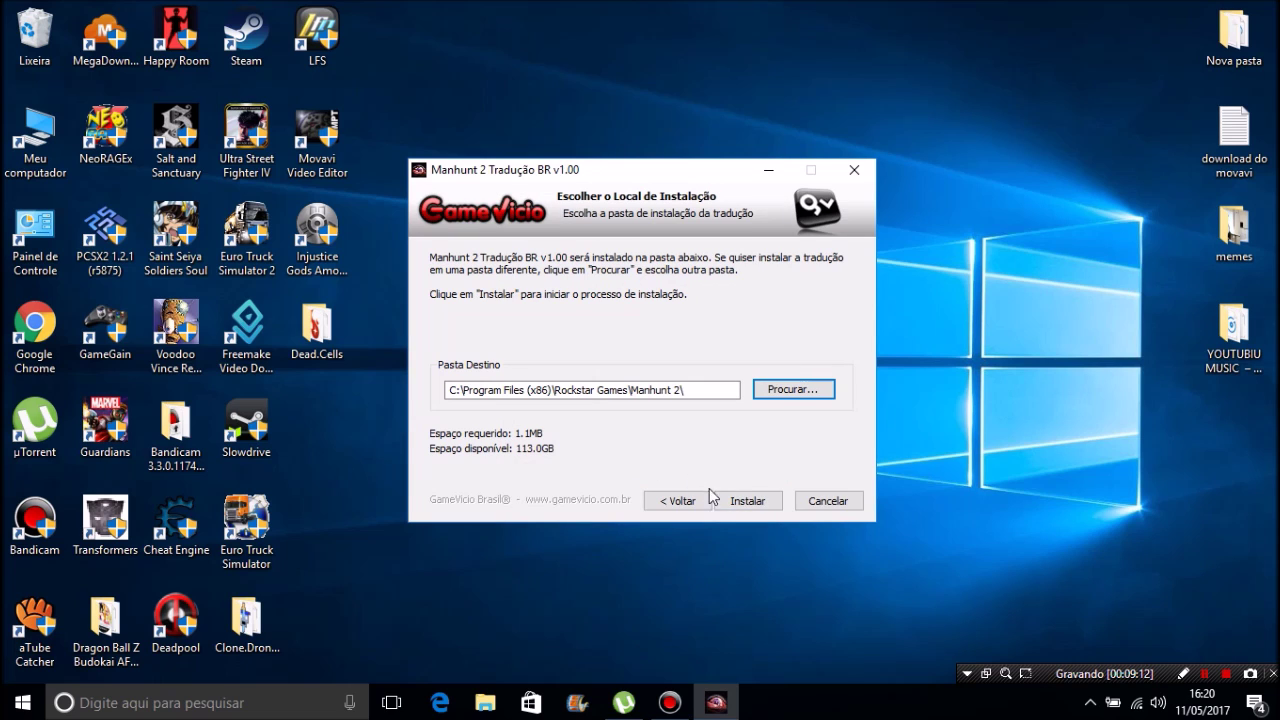
Cancel the translation setup without installing, confirm the exit, and clear the selection on the desktop
{"action": "left_click", "coordinate": [836, 500]}
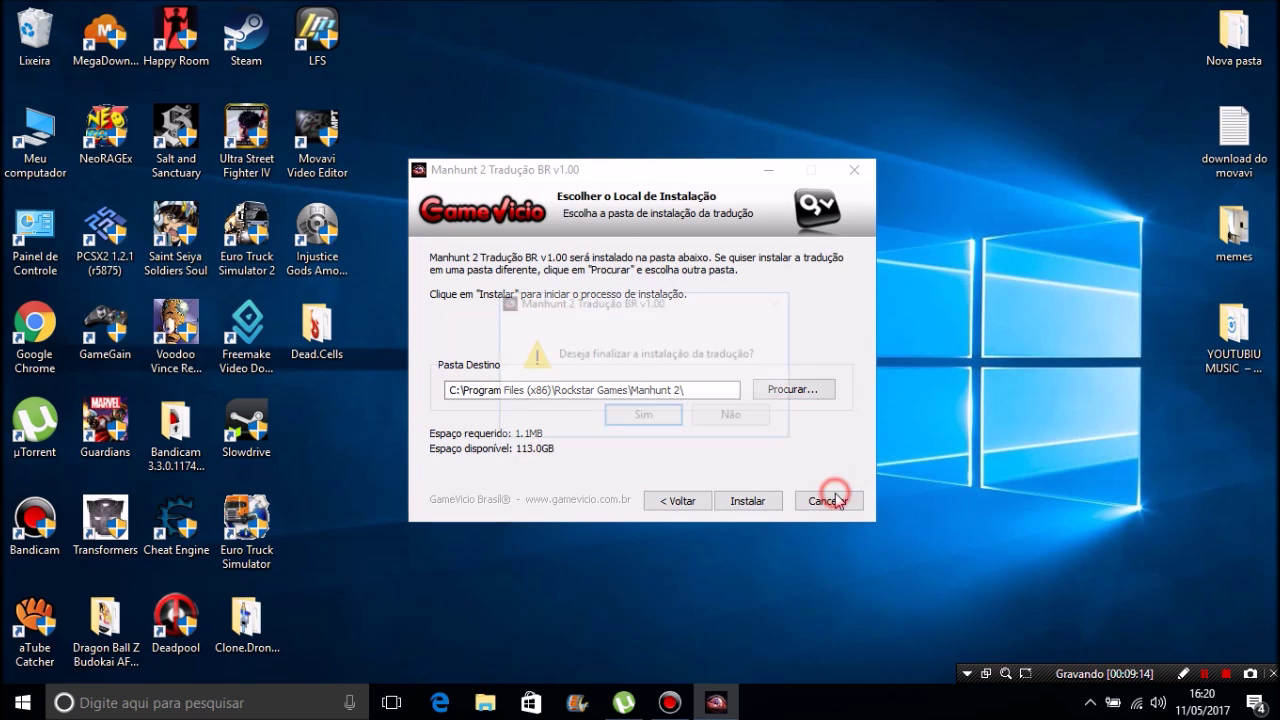
{"action": "left_click", "coordinate": [650, 418]}
{"action": "left_click", "coordinate": [796, 512]}
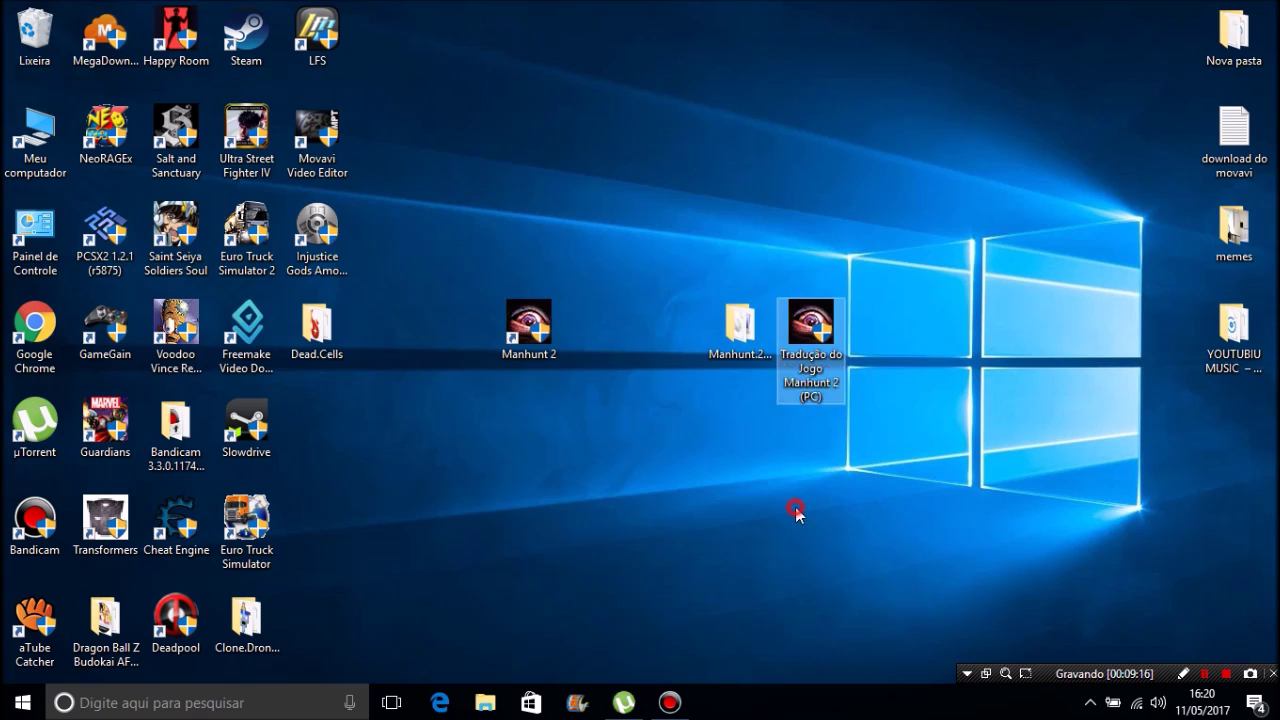
{"action": "left_click_drag", "start_coordinate": [666, 143], "coordinate": [824, 330]}
{"action": "left_click", "coordinate": [902, 527]}
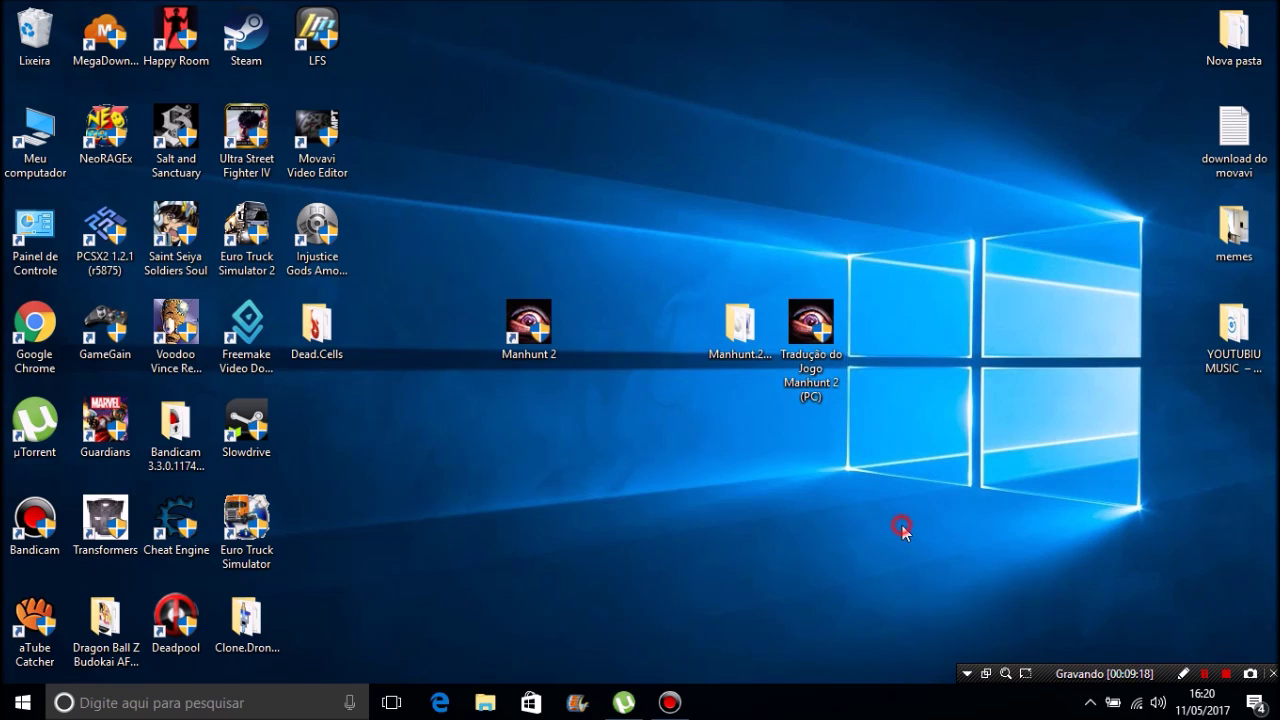
{"action": "mouse_move", "coordinate": [518, 312]}
{"action": "left_mouse_down"}
{"action": "mouse_move", "coordinate": [566, 425]}
{"action": "mouse_move", "coordinate": [530, 375]}
{"action": "mouse_move", "coordinate": [528, 330]}
{"action": "left_mouse_up"}
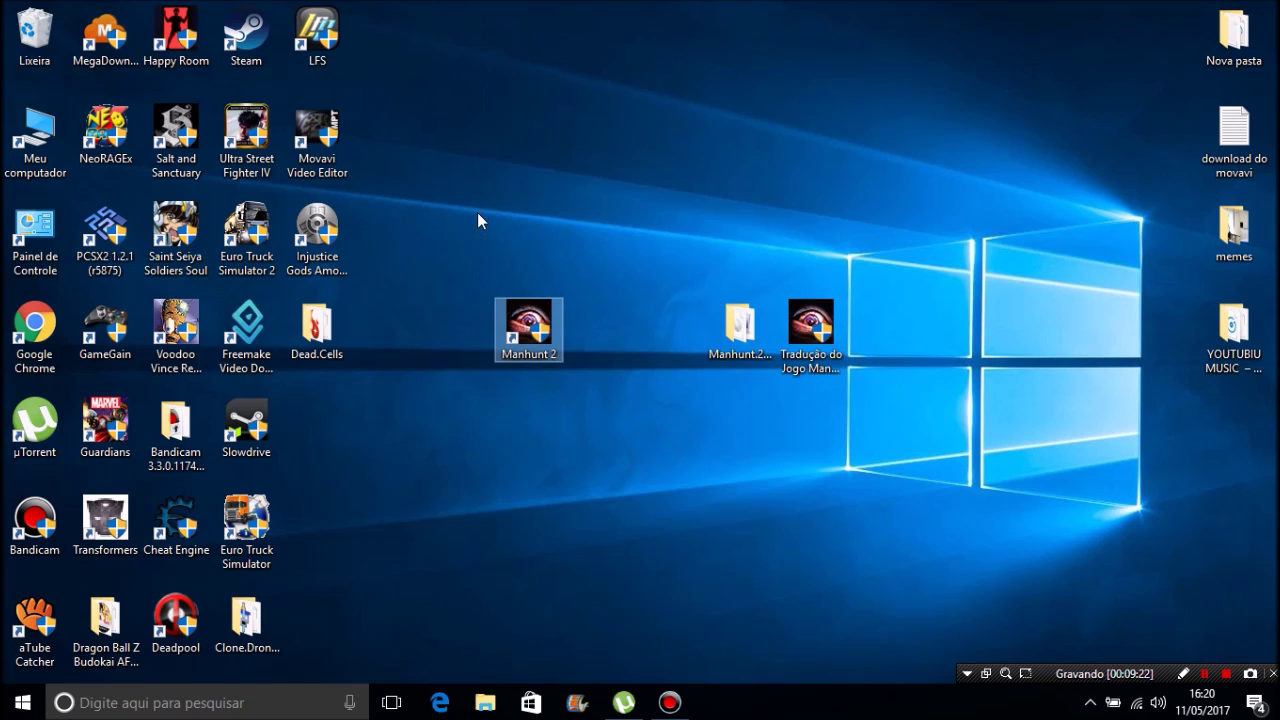
{"action": "left_click", "coordinate": [477, 215]}
{"action": "left_click", "coordinate": [542, 346]}
{"action": "left_click", "coordinate": [606, 440]}
{"action": "left_click_drag", "start_coordinate": [577, 432], "coordinate": [479, 199]}
{"action": "left_click", "coordinate": [469, 190]}
{"action": "left_click_drag", "start_coordinate": [595, 420], "coordinate": [423, 194]}
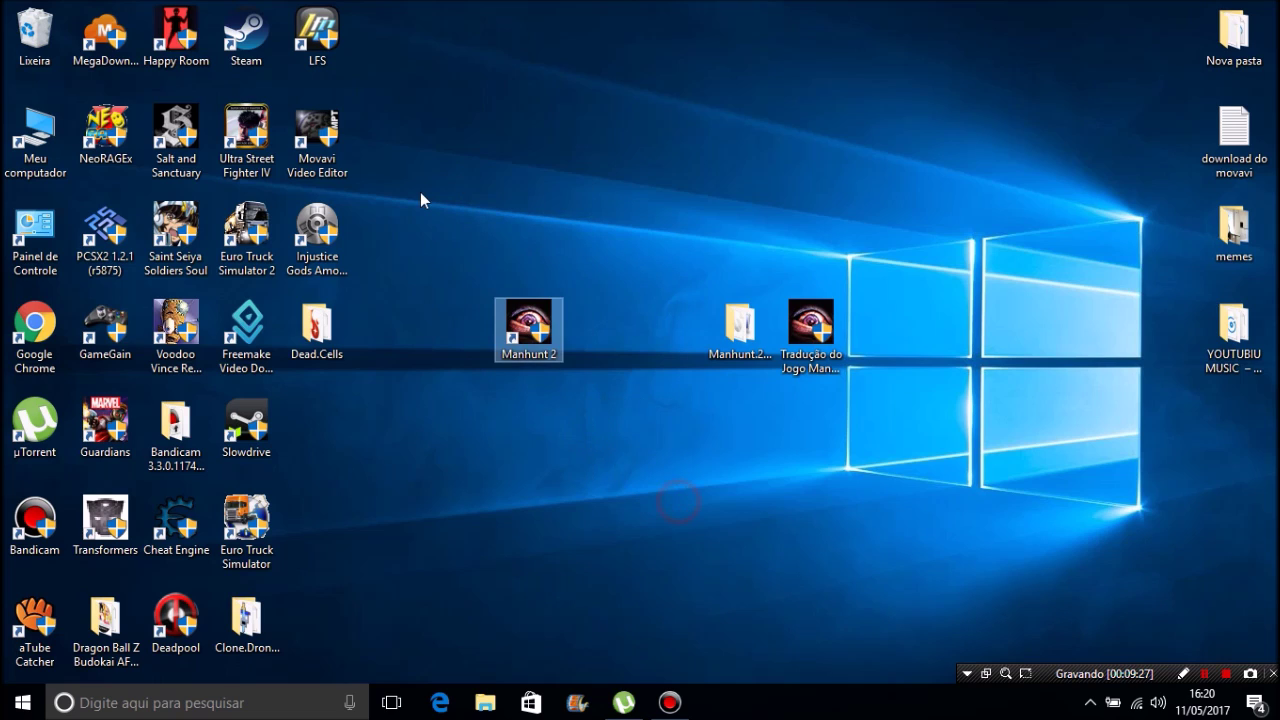
{"action": "left_click", "coordinate": [622, 462]}
{"action": "left_click", "coordinate": [535, 335]}
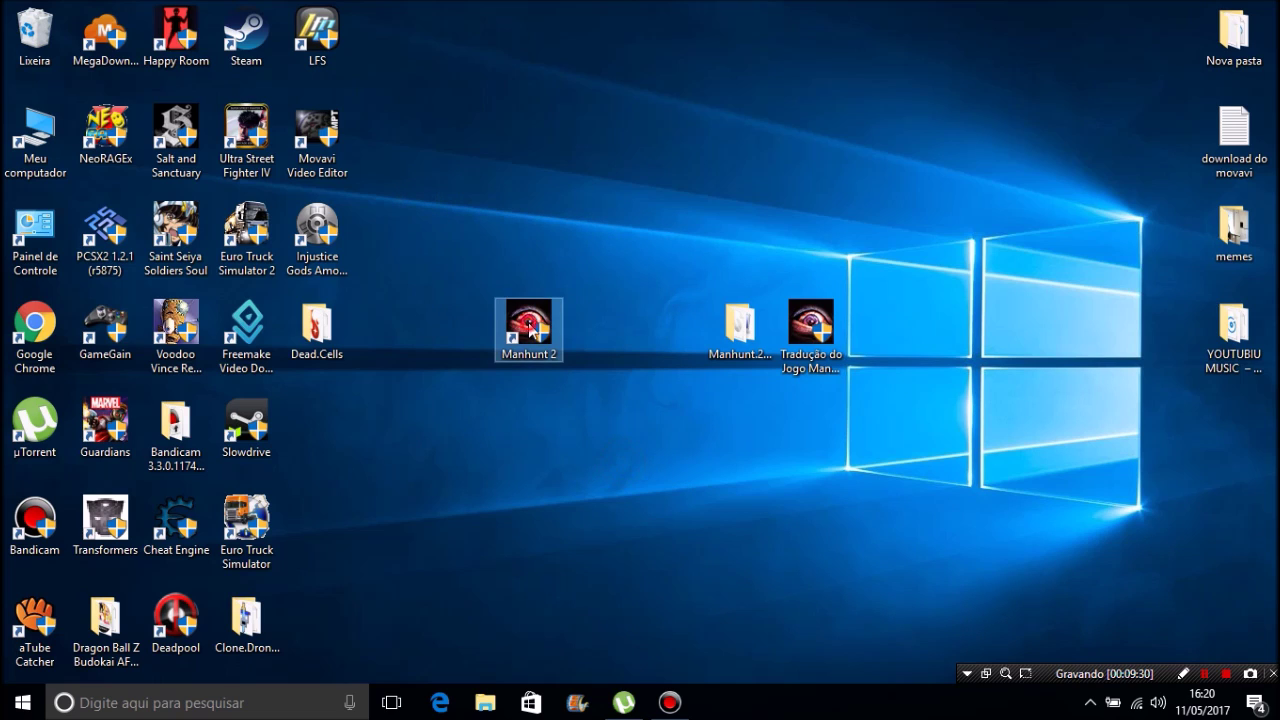
{"action": "left_click", "coordinate": [606, 436]}
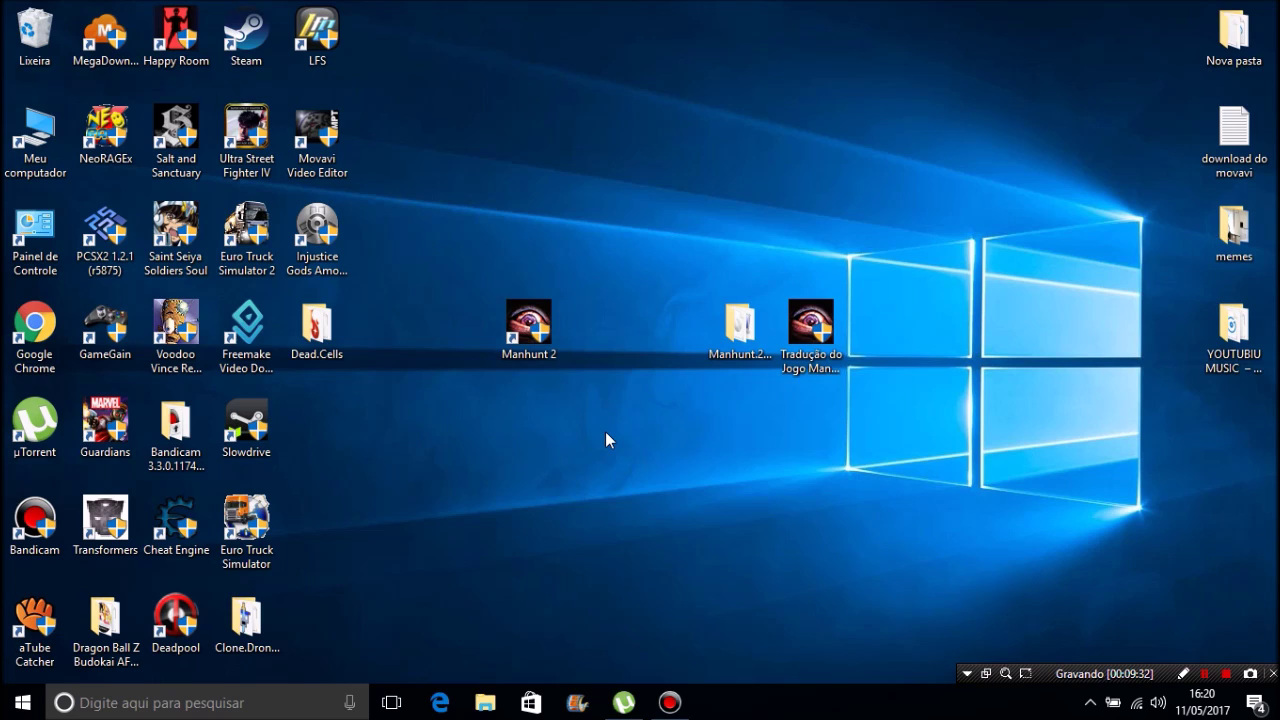